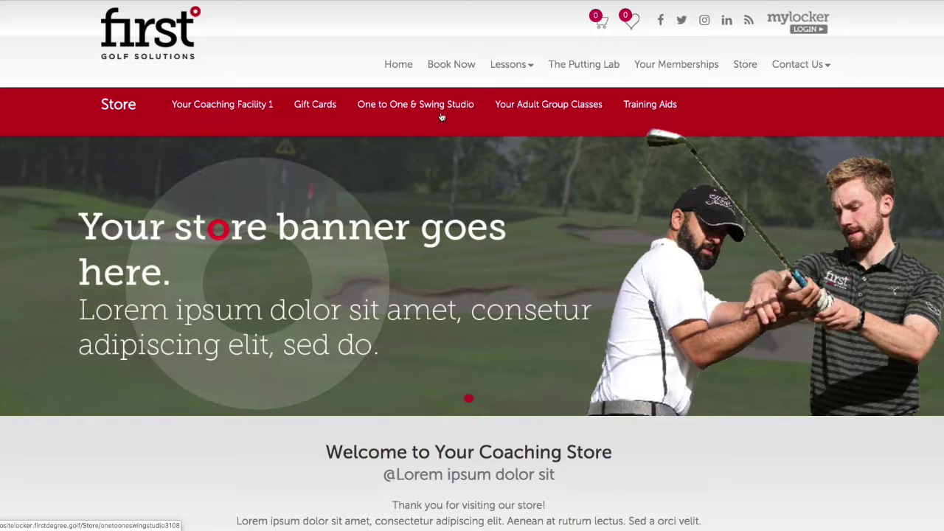
{"action": "scroll", "coordinate": [590, 177], "scroll_direction": "down", "scroll_amount": 5}
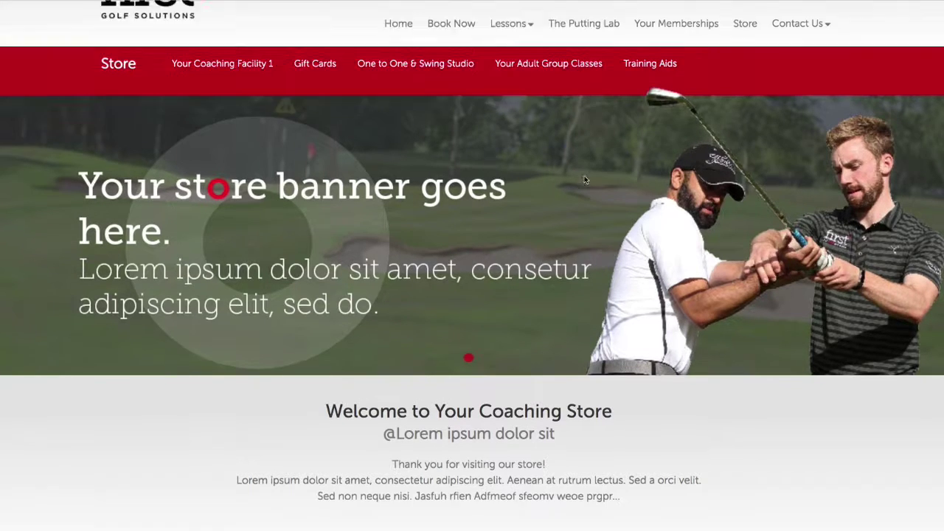
{"action": "scroll", "coordinate": [587, 192], "scroll_direction": "down", "scroll_amount": 1}
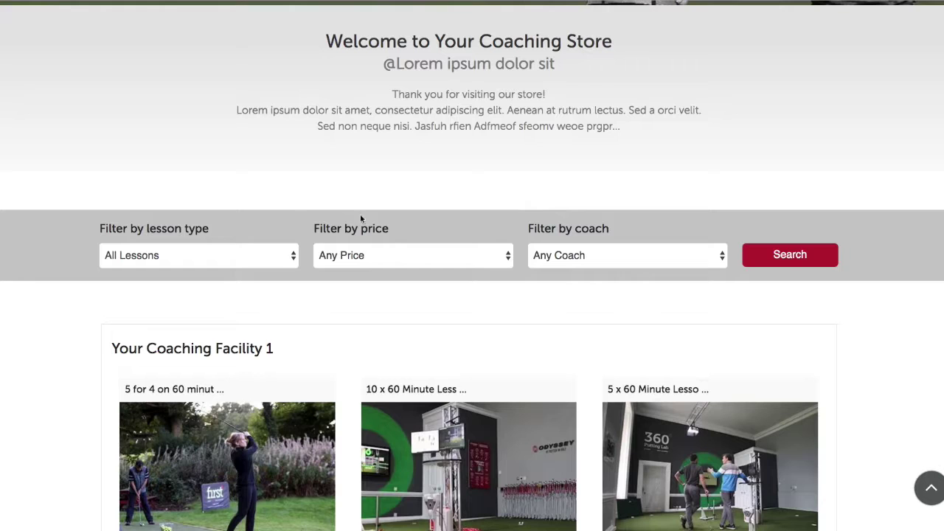
{"action": "left_click", "coordinate": [232, 254]}
{"action": "left_click", "coordinate": [233, 254]}
{"action": "left_click", "coordinate": [476, 255]}
{"action": "left_click", "coordinate": [476, 256]}
{"action": "left_click", "coordinate": [593, 255]}
{"action": "left_click", "coordinate": [615, 237]}
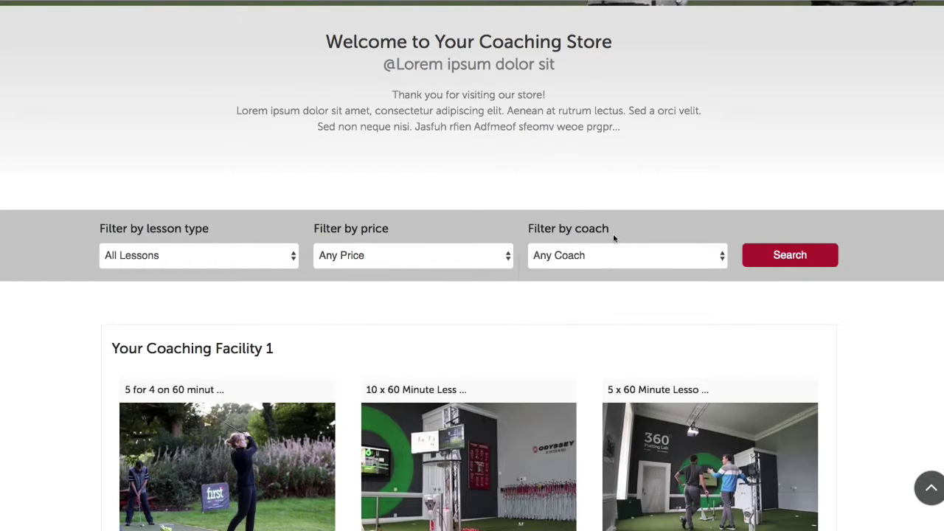
{"action": "scroll", "coordinate": [420, 332], "scroll_direction": "down", "scroll_amount": 2}
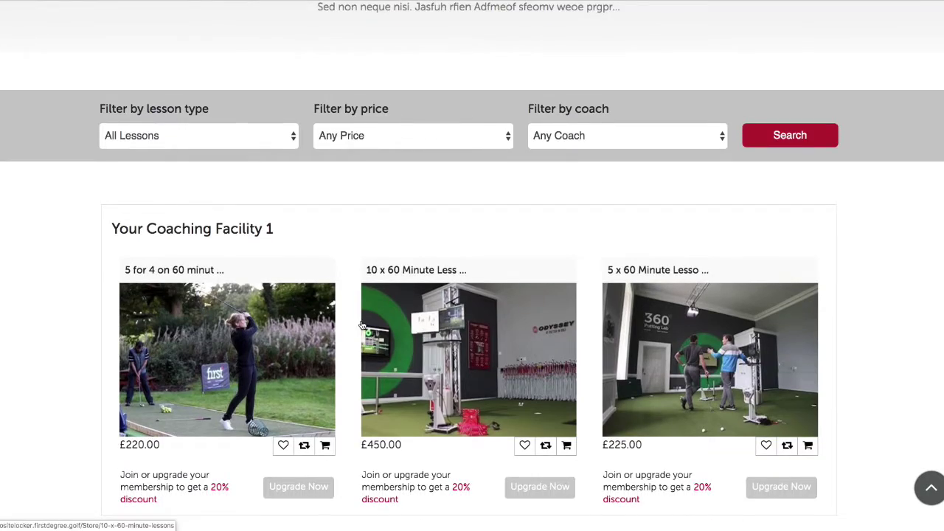
{"action": "scroll", "coordinate": [362, 325], "scroll_direction": "down", "scroll_amount": 3}
{"action": "scroll", "coordinate": [362, 325], "scroll_direction": "down", "scroll_amount": 7}
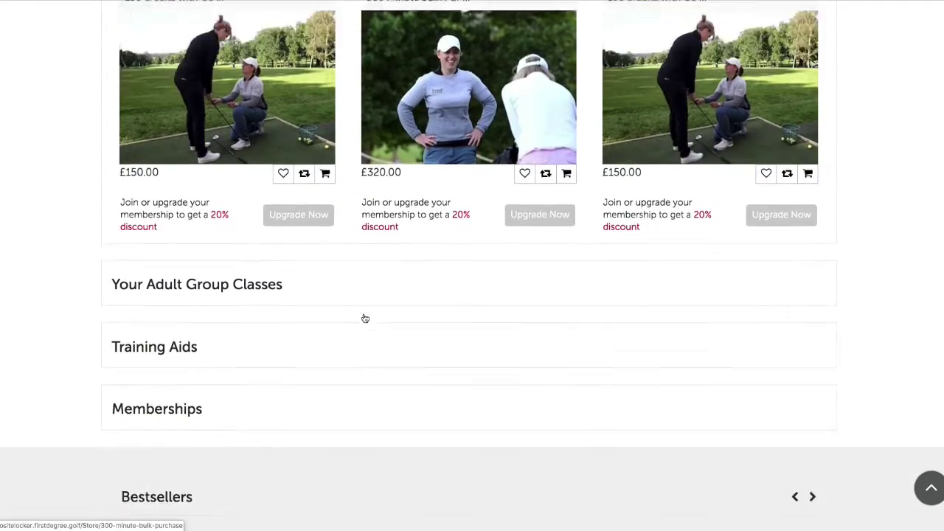
{"action": "scroll", "coordinate": [364, 317], "scroll_direction": "up", "scroll_amount": 11}
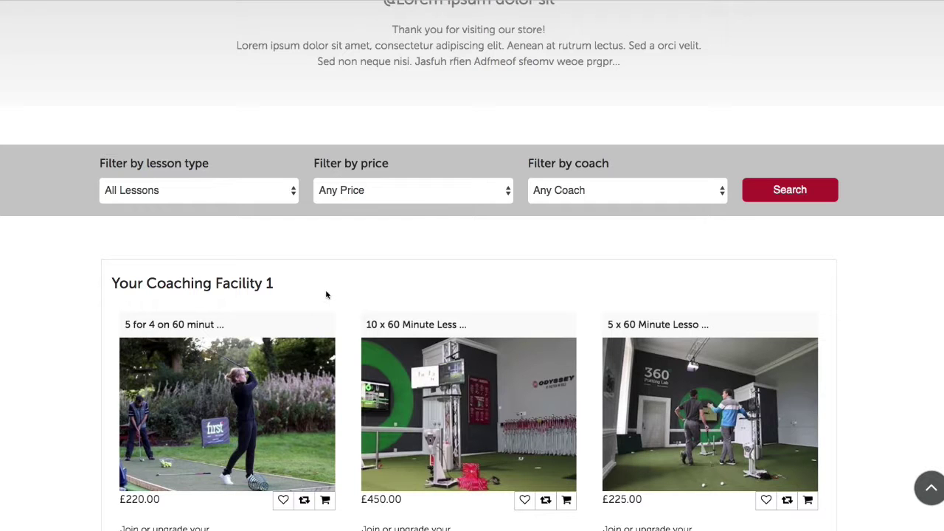
{"action": "scroll", "coordinate": [260, 288], "scroll_direction": "up", "scroll_amount": 6}
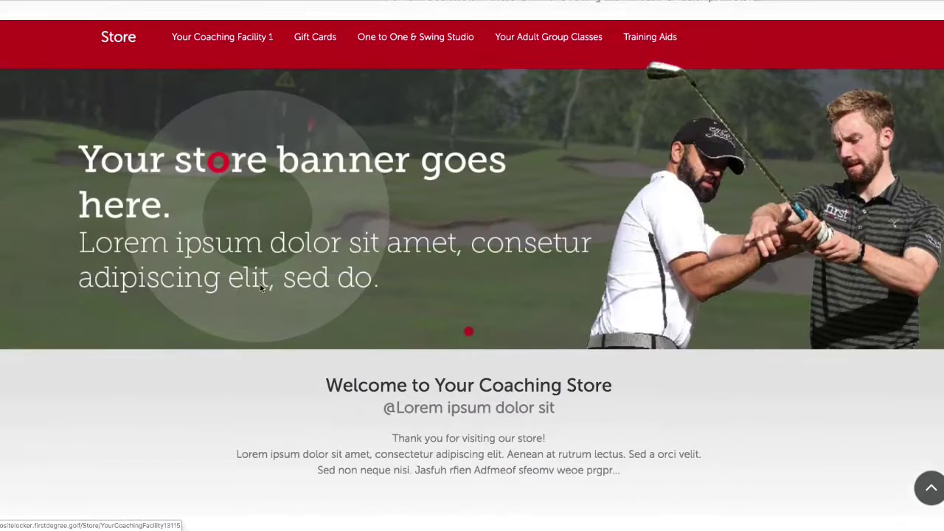
{"action": "scroll", "coordinate": [301, 272], "scroll_direction": "down", "scroll_amount": 10}
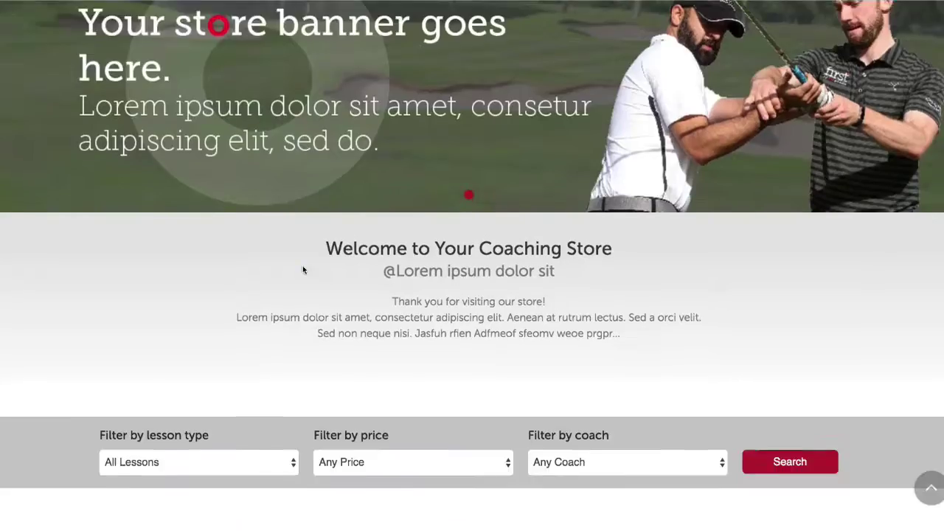
{"action": "scroll", "coordinate": [299, 288], "scroll_direction": "down", "scroll_amount": 1}
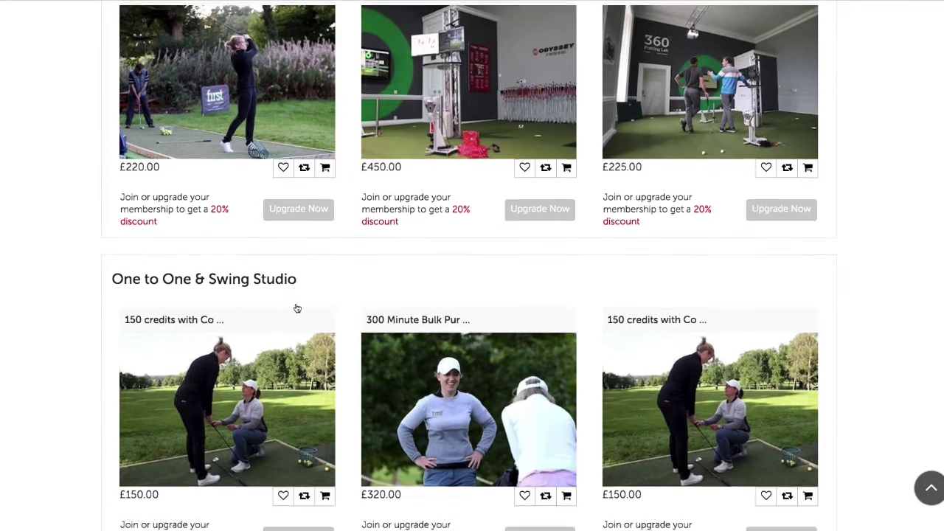
- From the One to One & Swing Studio category, open the '150 credits with Coach 2' product page
{"action": "left_click", "coordinate": [247, 264]}
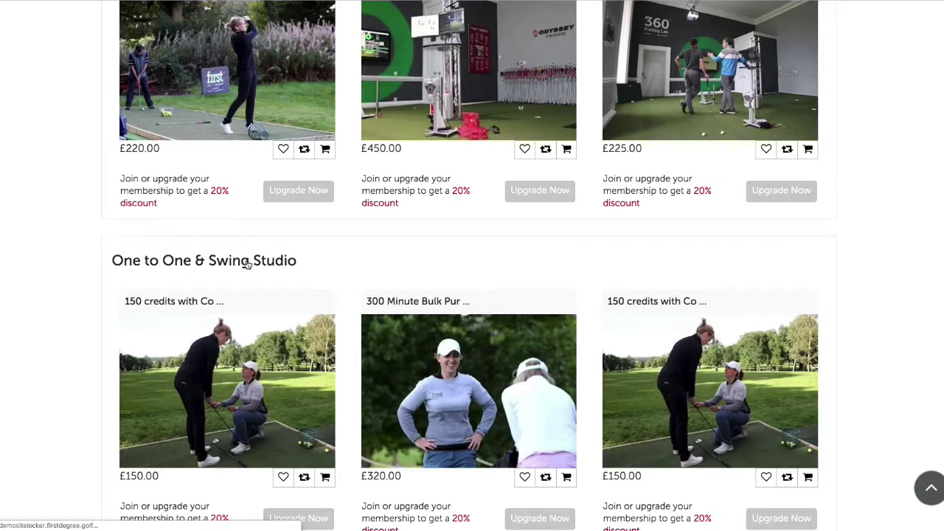
{"action": "scroll", "coordinate": [409, 305], "scroll_direction": "down", "scroll_amount": 2}
{"action": "scroll", "coordinate": [405, 304], "scroll_direction": "down", "scroll_amount": 3}
{"action": "scroll", "coordinate": [404, 310], "scroll_direction": "up", "scroll_amount": 3}
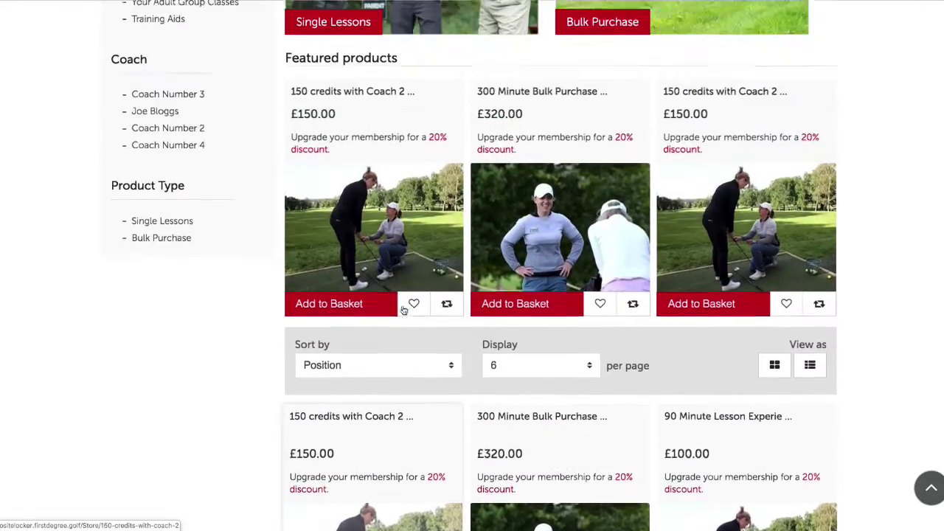
{"action": "scroll", "coordinate": [404, 310], "scroll_direction": "up", "scroll_amount": 2}
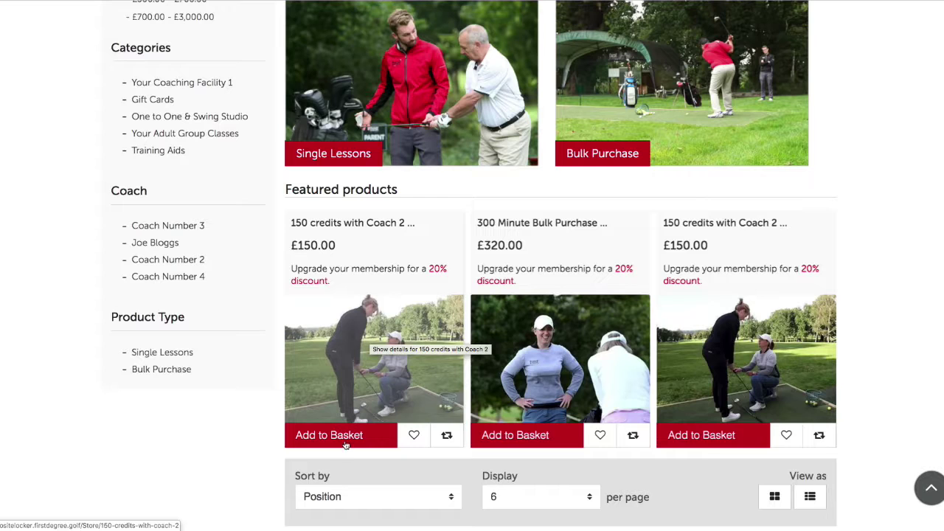
{"action": "left_click", "coordinate": [353, 343]}
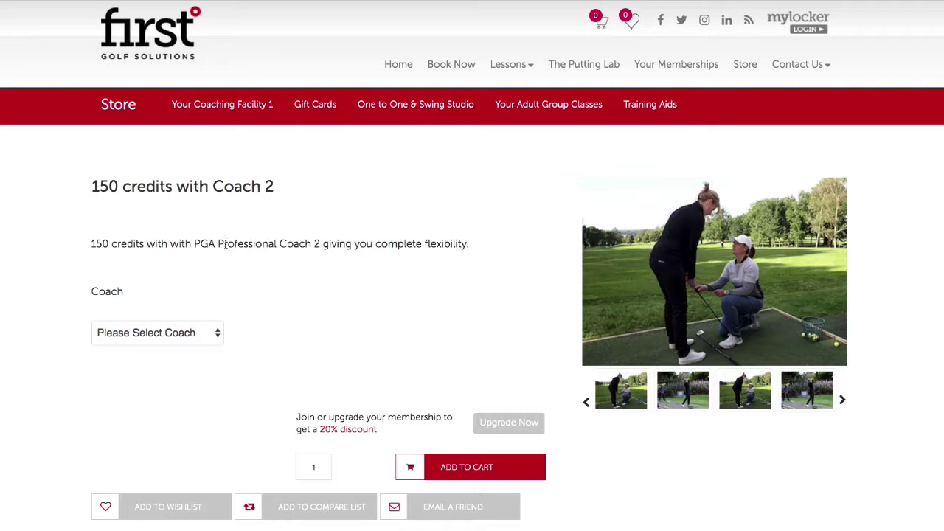
- Dismiss the iCloud alert and choose Coach Number 2 for the package, showing £150.00
{"action": "scroll", "coordinate": [255, 309], "scroll_direction": "down", "scroll_amount": 6}
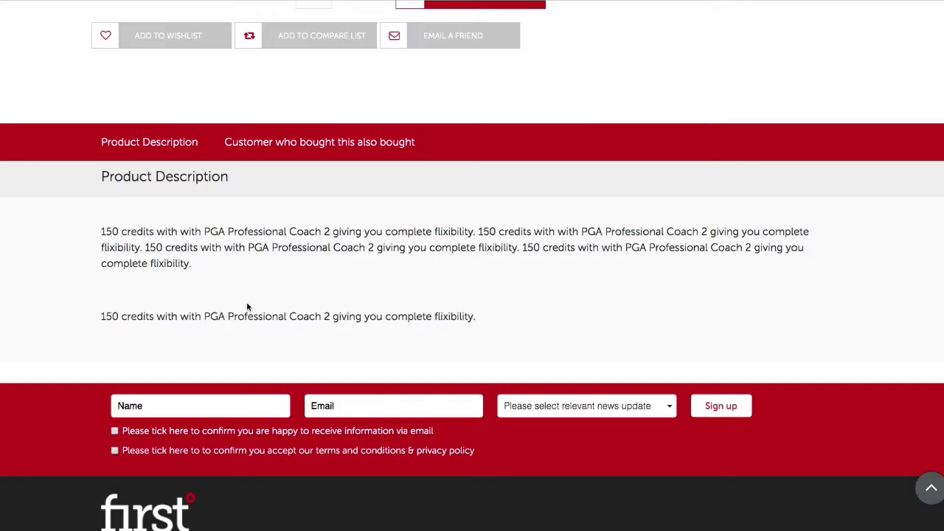
{"action": "left_click", "coordinate": [446, 152]}
{"action": "scroll", "coordinate": [258, 220], "scroll_direction": "up", "scroll_amount": 10}
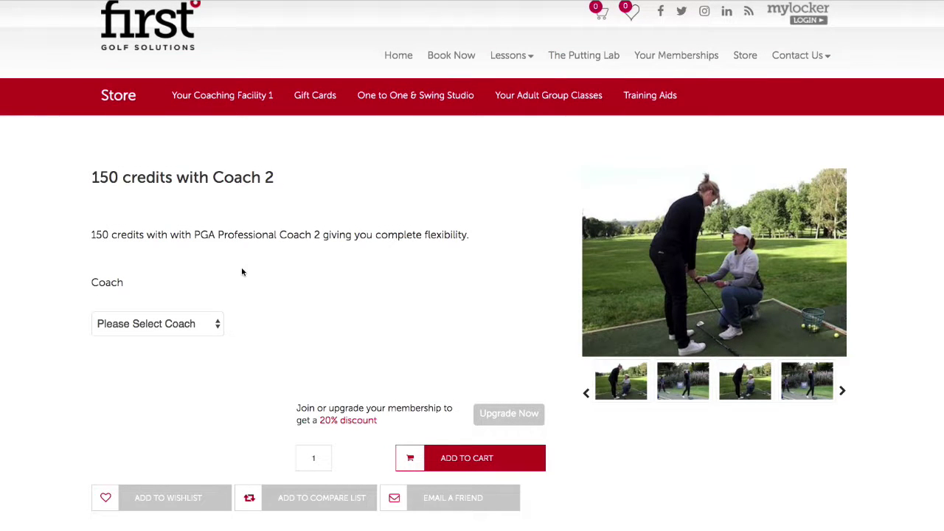
{"action": "left_click", "coordinate": [171, 324]}
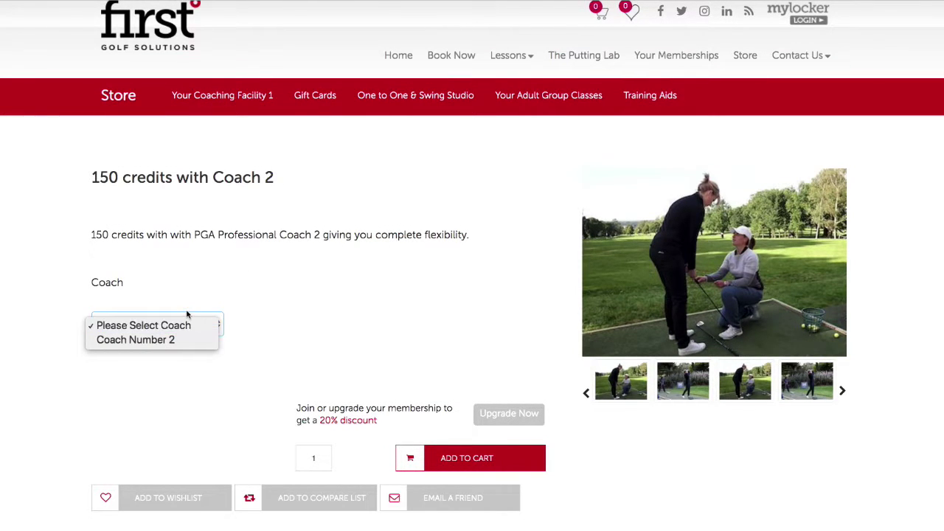
{"action": "left_click", "coordinate": [186, 340]}
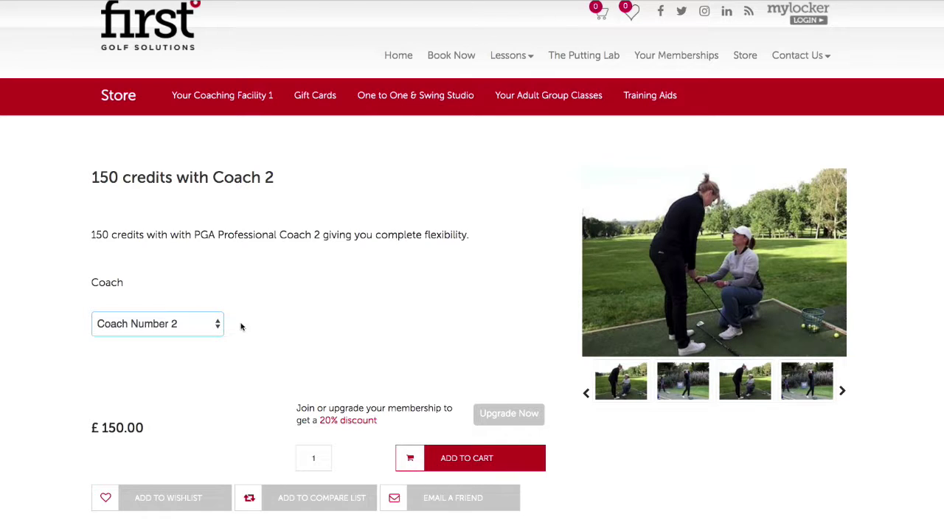
{"action": "left_click", "coordinate": [179, 319]}
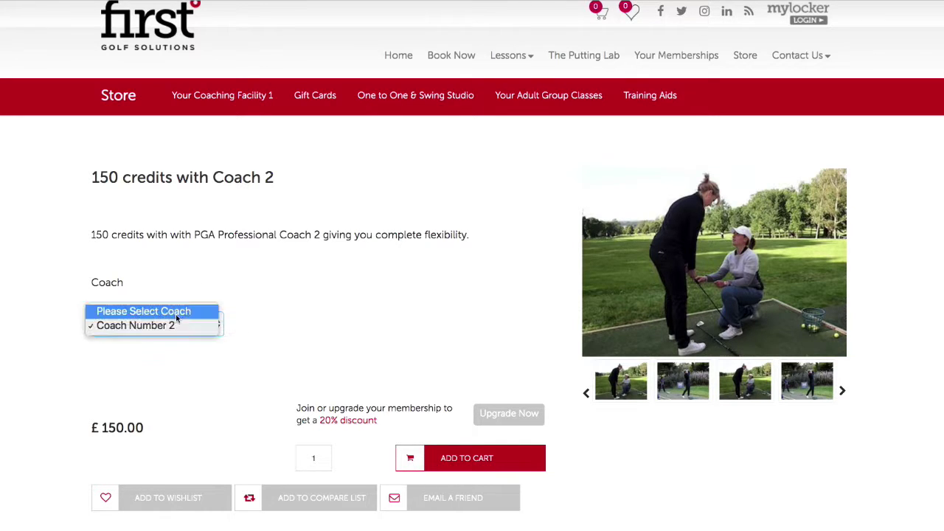
{"action": "left_click", "coordinate": [181, 324]}
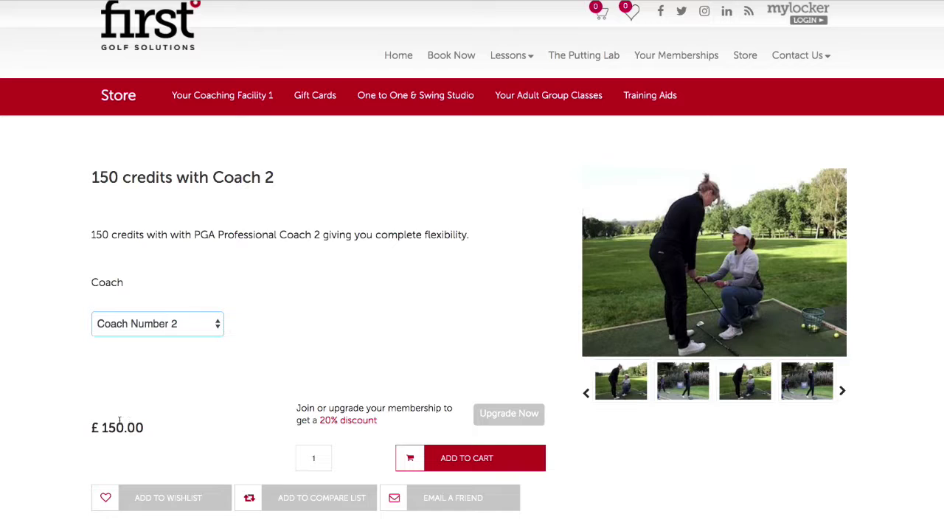
{"action": "left_click", "coordinate": [163, 329]}
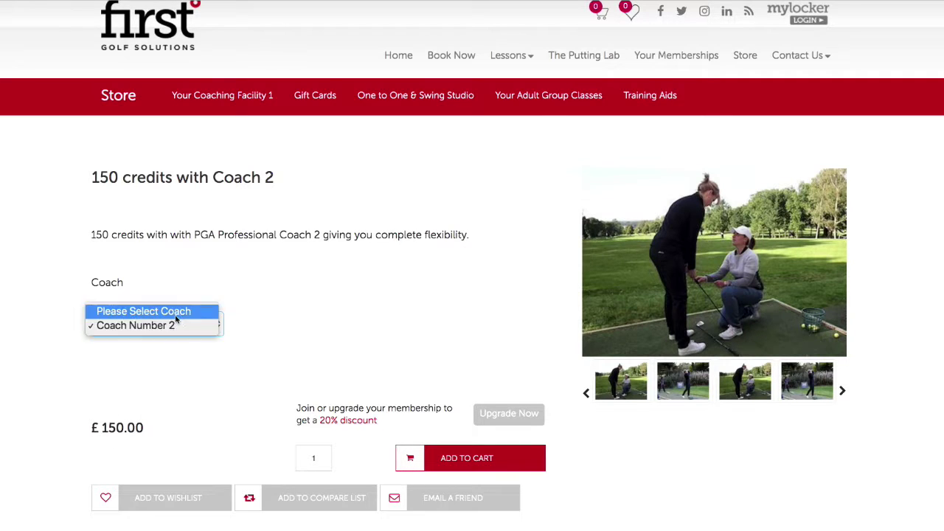
{"action": "left_click", "coordinate": [255, 317]}
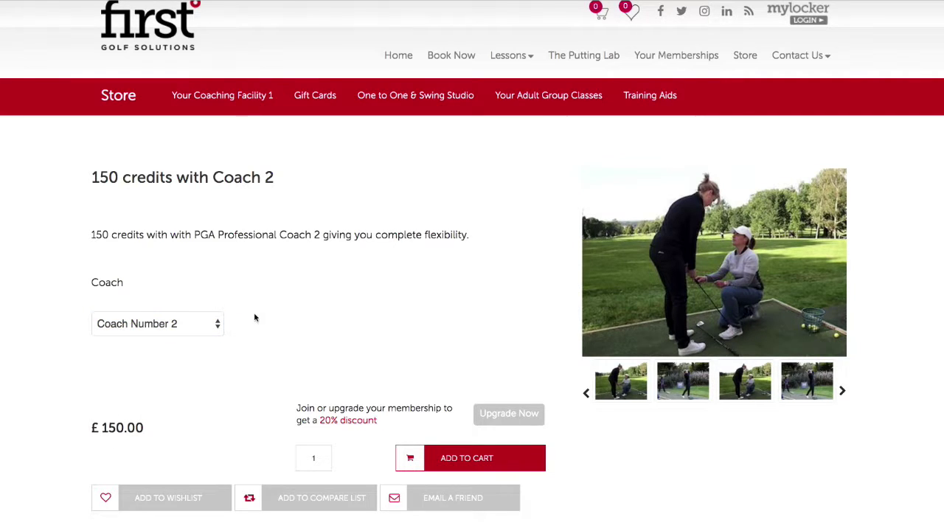
- Confirm the quantity is 1 and add the 150-credits package to the cart
{"action": "scroll", "coordinate": [431, 363], "scroll_direction": "down", "scroll_amount": 3}
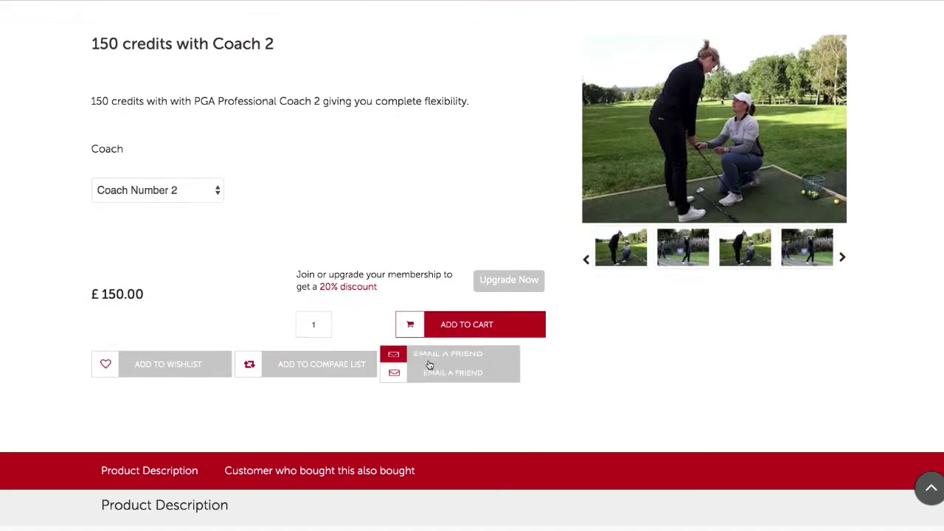
{"action": "left_click", "coordinate": [317, 324]}
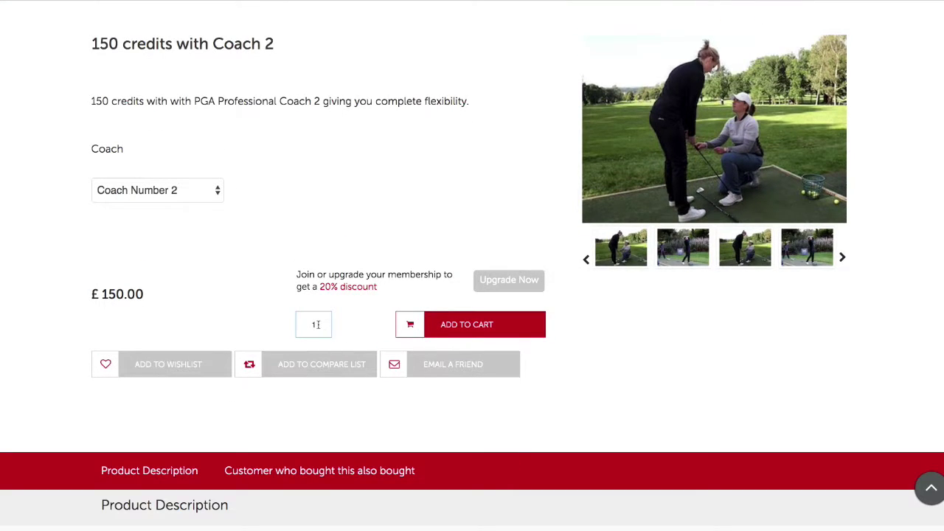
{"action": "double_click", "coordinate": [308, 324]}
{"action": "left_click", "coordinate": [463, 334]}
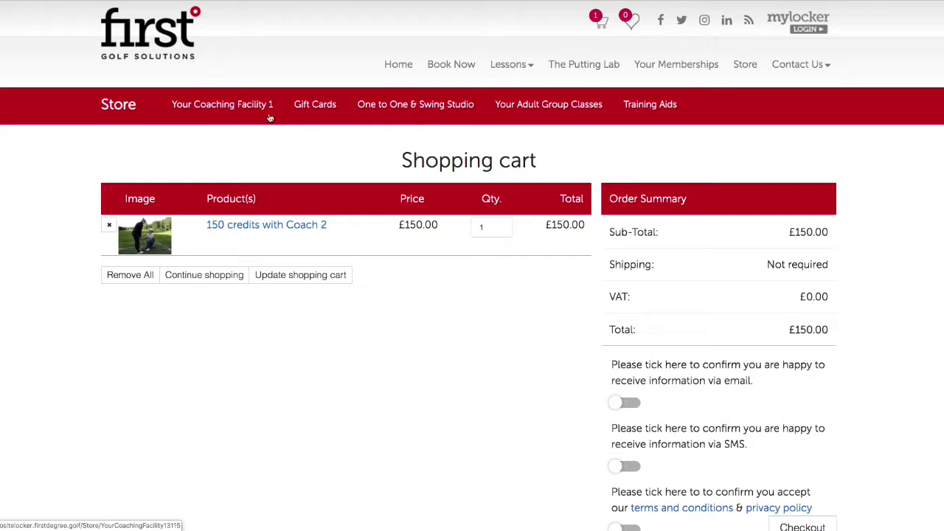
- Browse the Your Coaching Facility 1 page, then go to the cart from the header mini-cart
{"action": "left_click", "coordinate": [228, 107]}
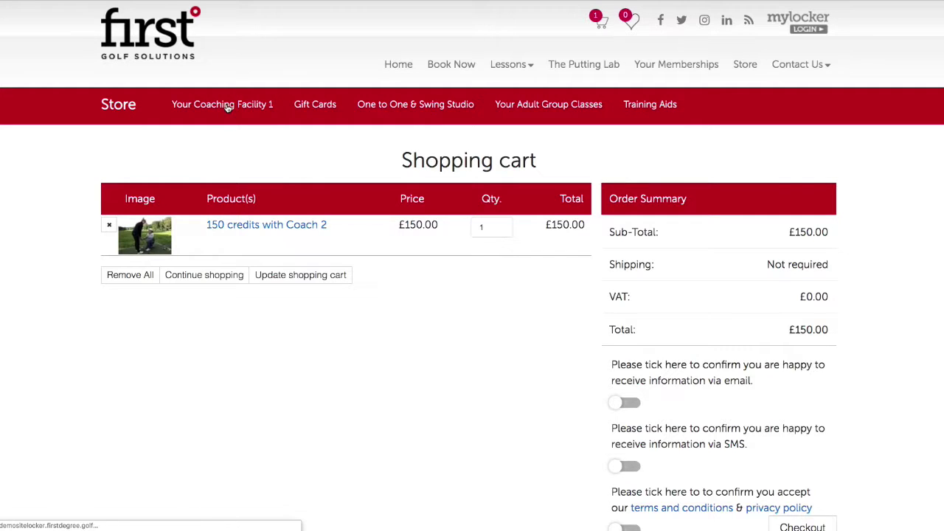
{"action": "scroll", "coordinate": [393, 332], "scroll_direction": "down", "scroll_amount": 3}
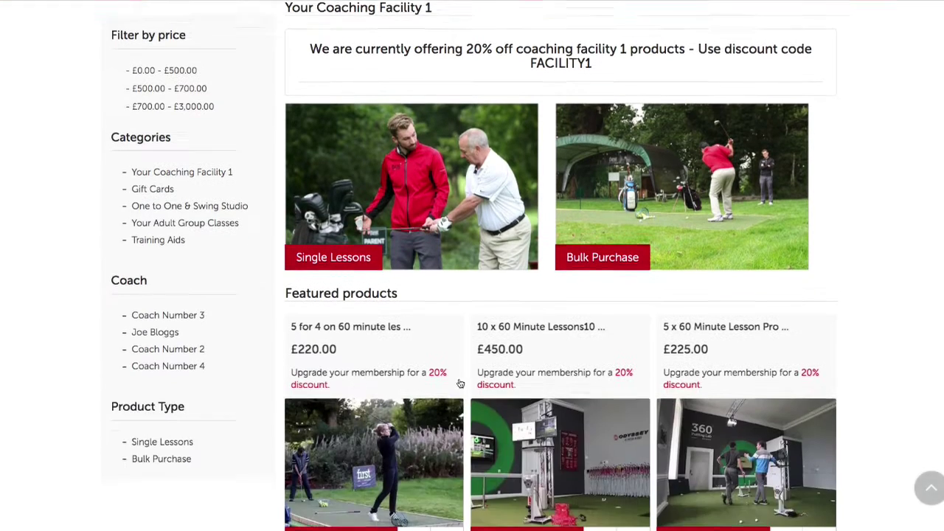
{"action": "scroll", "coordinate": [418, 394], "scroll_direction": "down", "scroll_amount": 2}
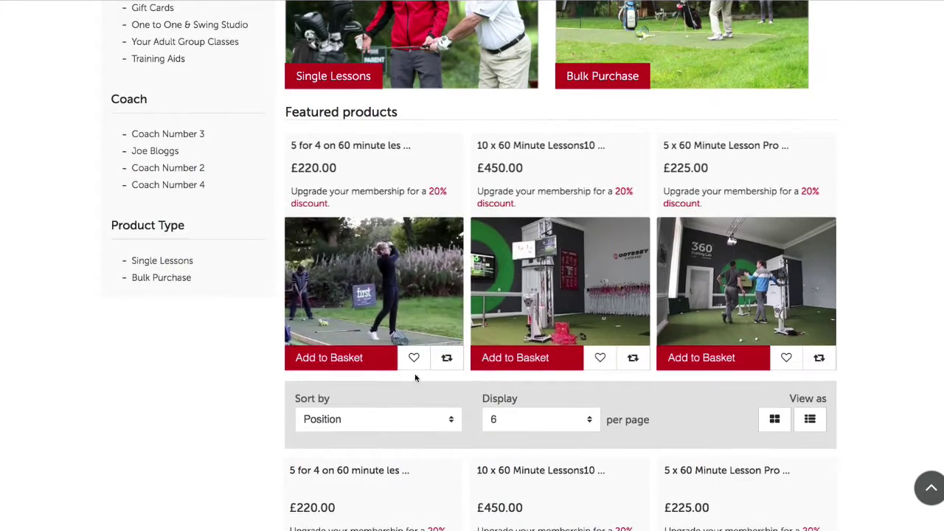
{"action": "scroll", "coordinate": [417, 391], "scroll_direction": "up", "scroll_amount": 5}
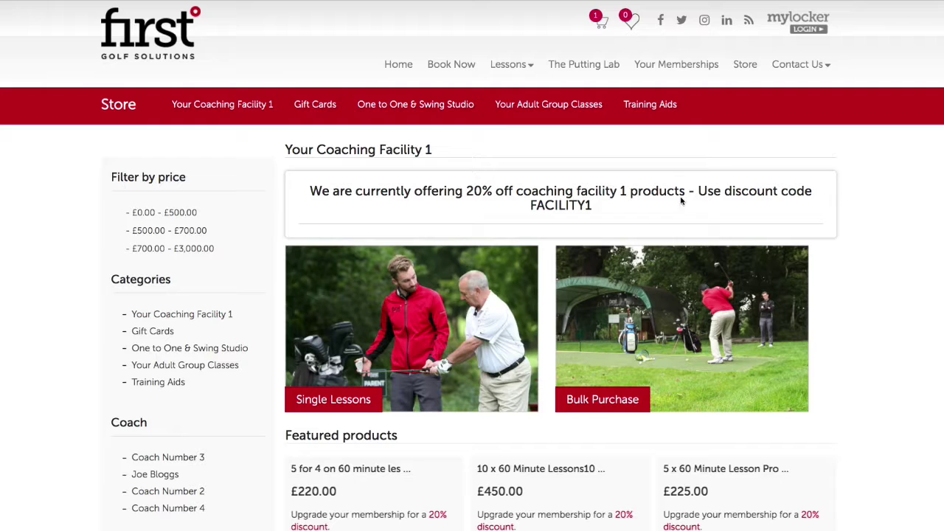
{"action": "mouse_move", "coordinate": [602, 25]}
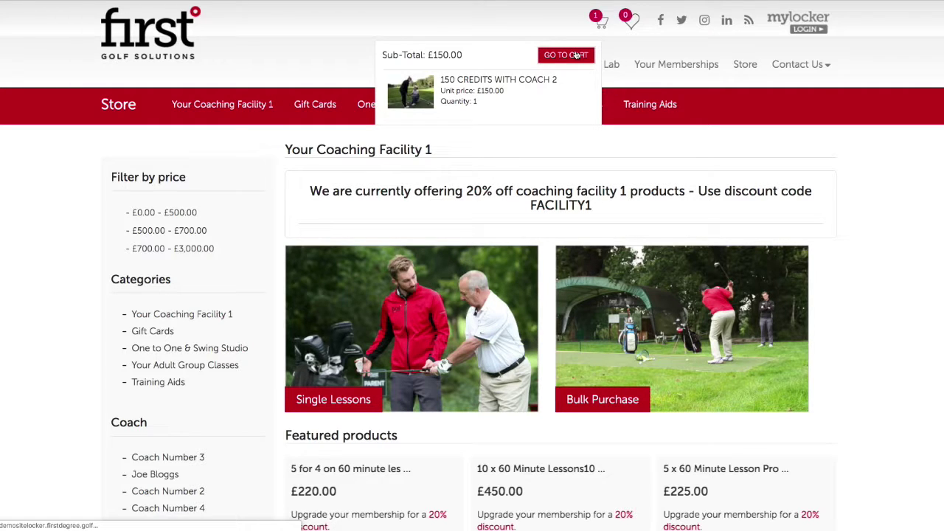
{"action": "left_click", "coordinate": [575, 55]}
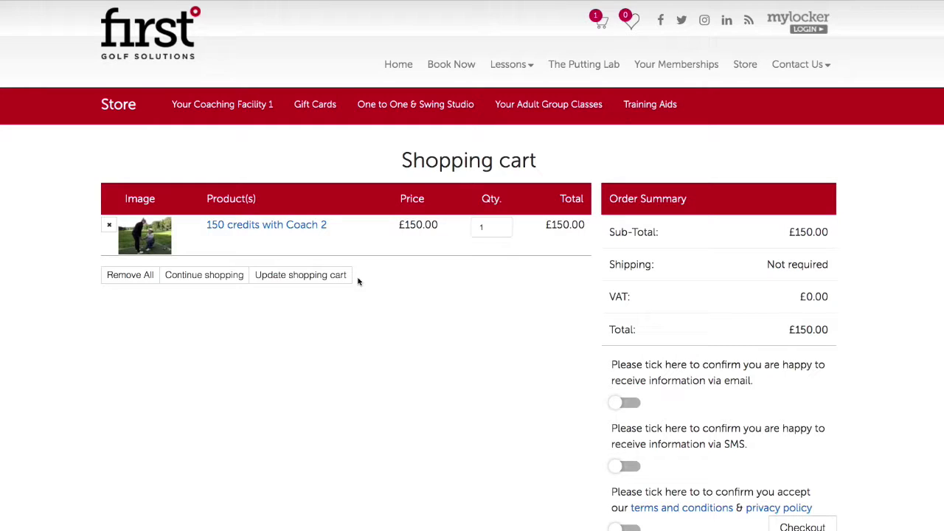
- Check the cart item quantity and expand then collapse the Order discount options
{"action": "left_click", "coordinate": [490, 227]}
{"action": "scroll", "coordinate": [752, 380], "scroll_direction": "down", "scroll_amount": 5}
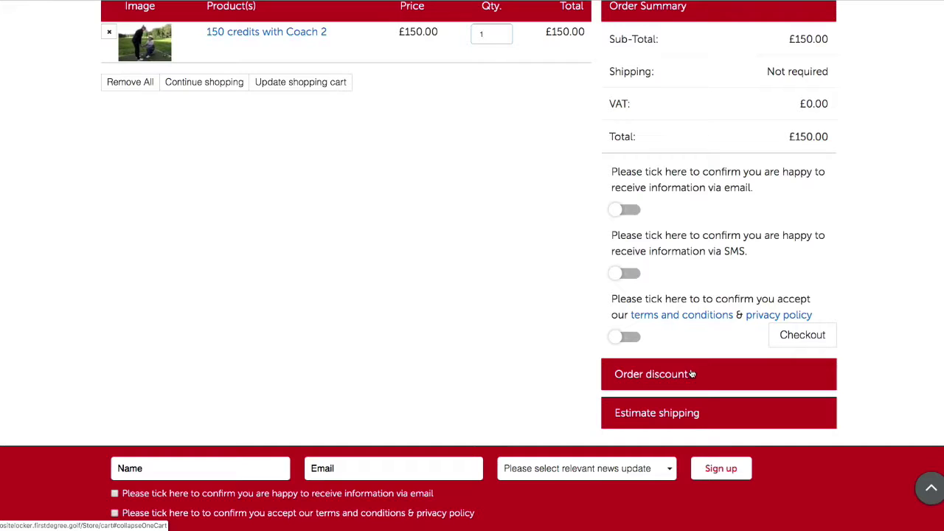
{"action": "scroll", "coordinate": [691, 374], "scroll_direction": "down", "scroll_amount": 3}
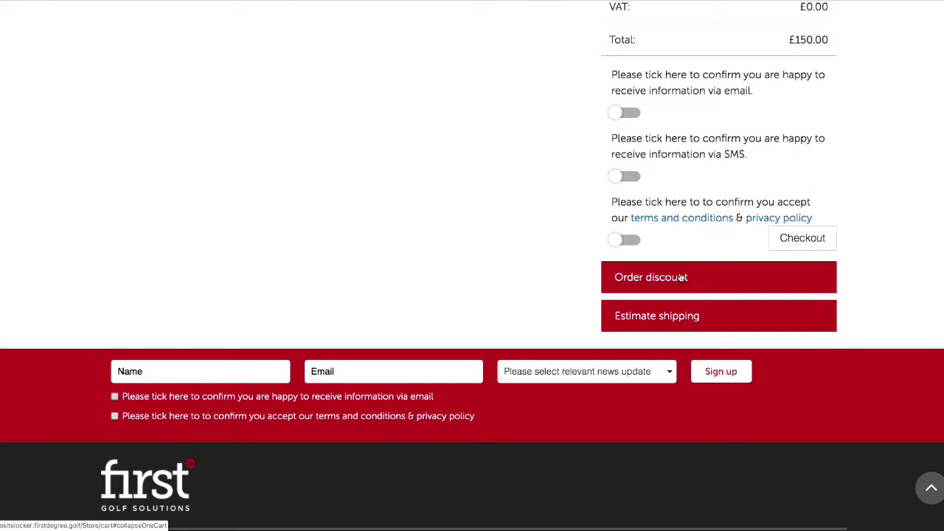
{"action": "left_click", "coordinate": [682, 277]}
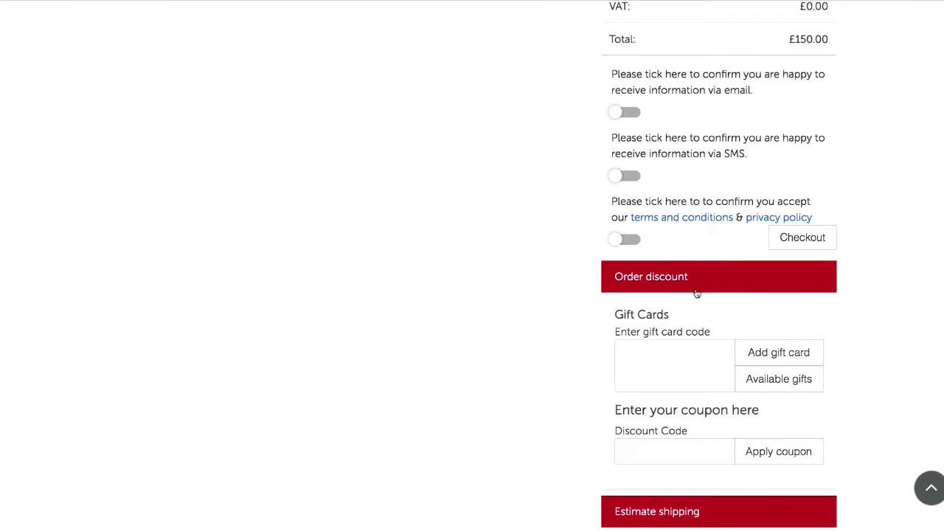
{"action": "left_click", "coordinate": [696, 280]}
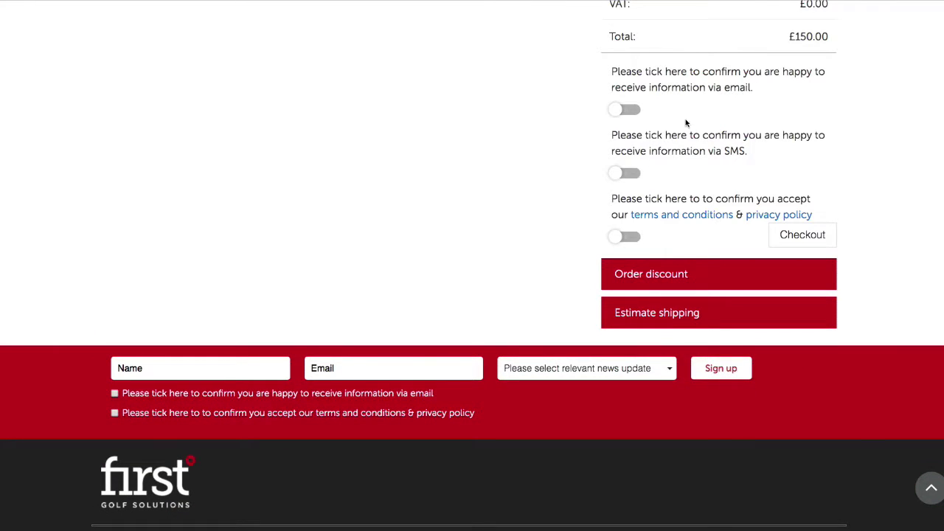
- Tick the email, SMS and terms consents, then view the terms and conditions page
{"action": "left_click", "coordinate": [630, 110]}
{"action": "left_click", "coordinate": [636, 175]}
{"action": "left_click", "coordinate": [629, 237]}
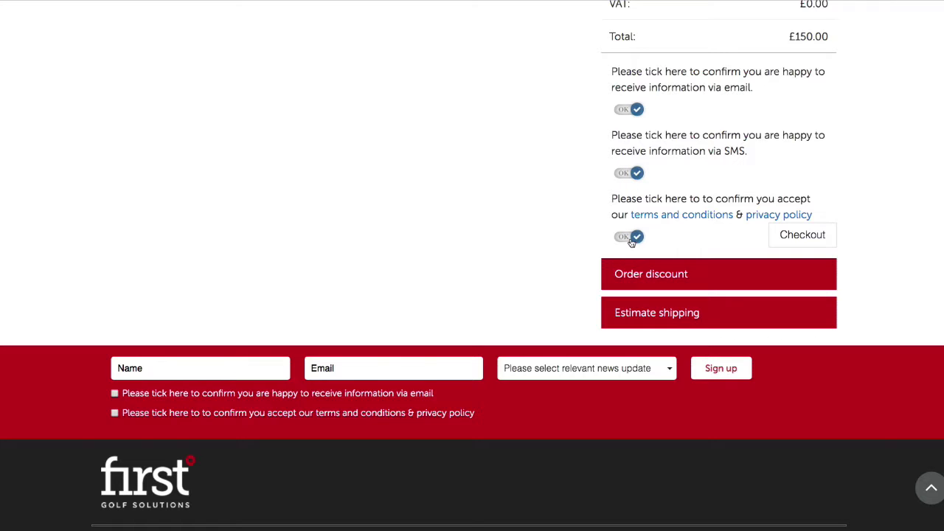
{"action": "left_click", "coordinate": [666, 216]}
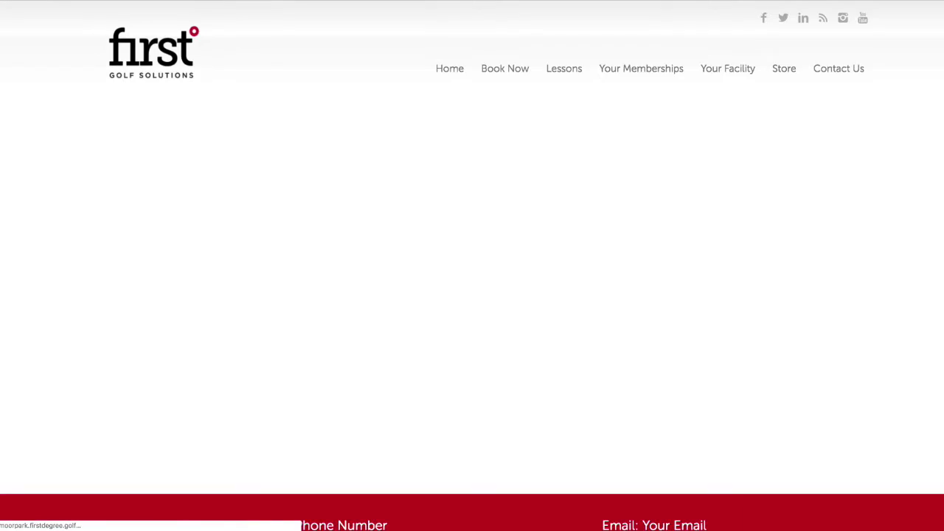
{"action": "scroll", "coordinate": [248, 125], "scroll_direction": "down", "scroll_amount": 6}
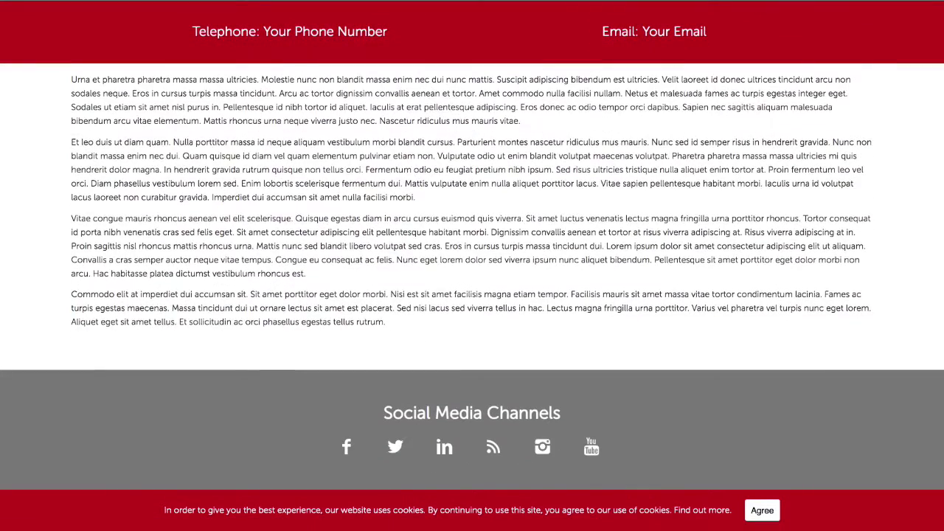
- Return to the cart and proceed to checkout, reaching the sign-in page
{"action": "key", "text": "alt+Left"}
{"action": "left_click", "coordinate": [814, 245]}
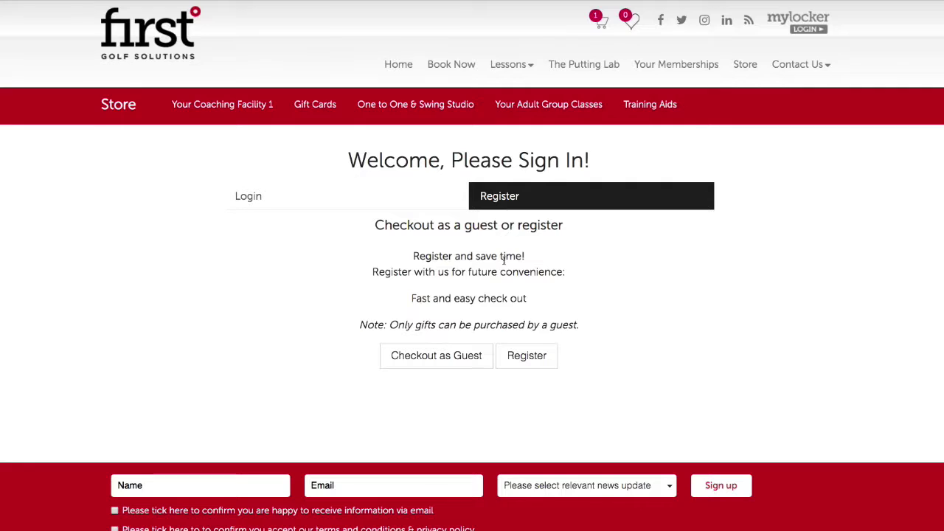
- Start a new registration, choosing Male and entering the first and last name
{"action": "scroll", "coordinate": [509, 264], "scroll_direction": "down", "scroll_amount": 1}
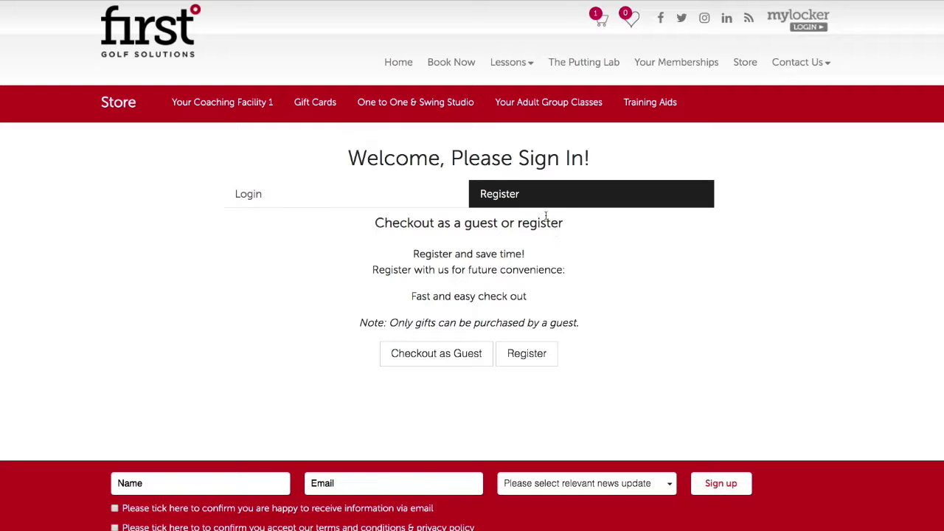
{"action": "left_click", "coordinate": [524, 356]}
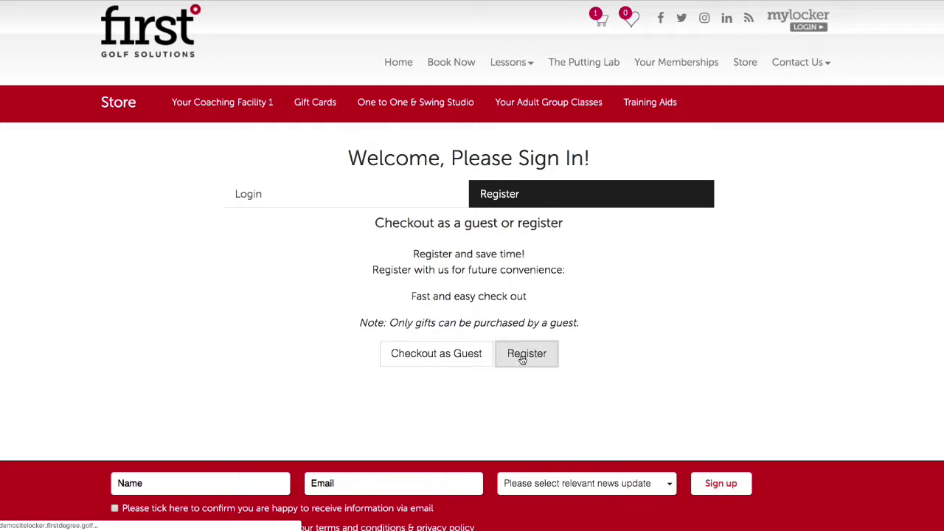
{"action": "scroll", "coordinate": [413, 291], "scroll_direction": "down", "scroll_amount": 10}
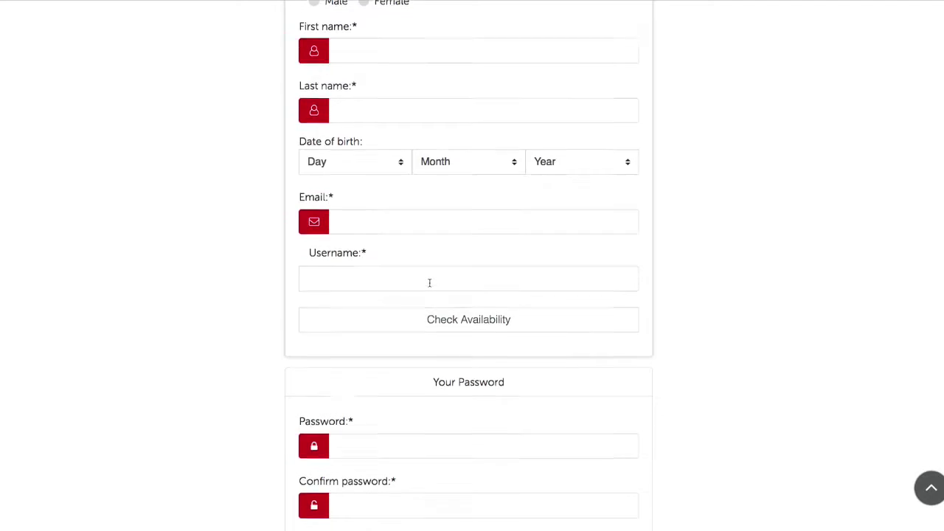
{"action": "scroll", "coordinate": [432, 289], "scroll_direction": "up", "scroll_amount": 5}
{"action": "scroll", "coordinate": [430, 288], "scroll_direction": "up", "scroll_amount": 4}
{"action": "left_click", "coordinate": [314, 139]}
{"action": "left_click", "coordinate": [366, 193]}
{"action": "type", "text": "Demo"}
{"action": "key", "text": "Tab"}
{"action": "type", "text": "First "}
{"action": "type", "text": "Time User"}
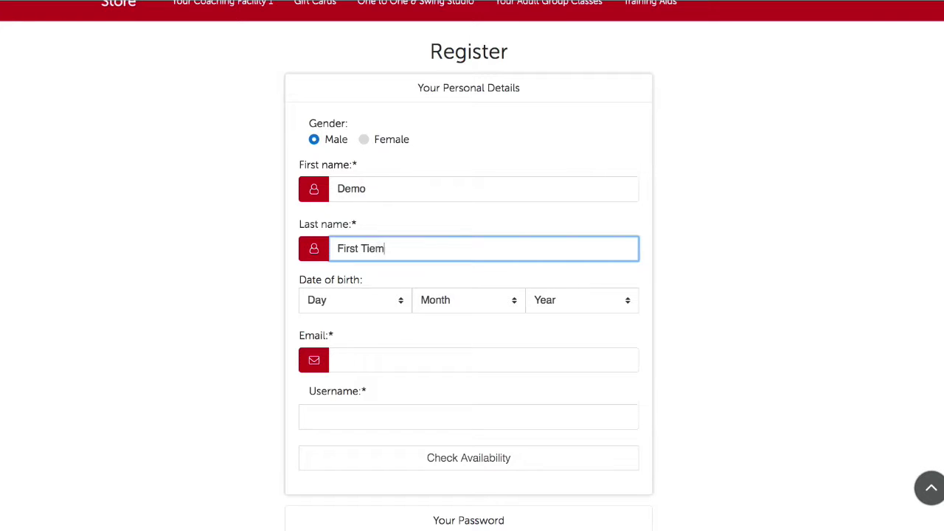
- Set the date of birth to 3 August 1982
{"action": "left_click", "coordinate": [364, 301]}
{"action": "left_click", "coordinate": [360, 344]}
{"action": "left_click", "coordinate": [468, 300]}
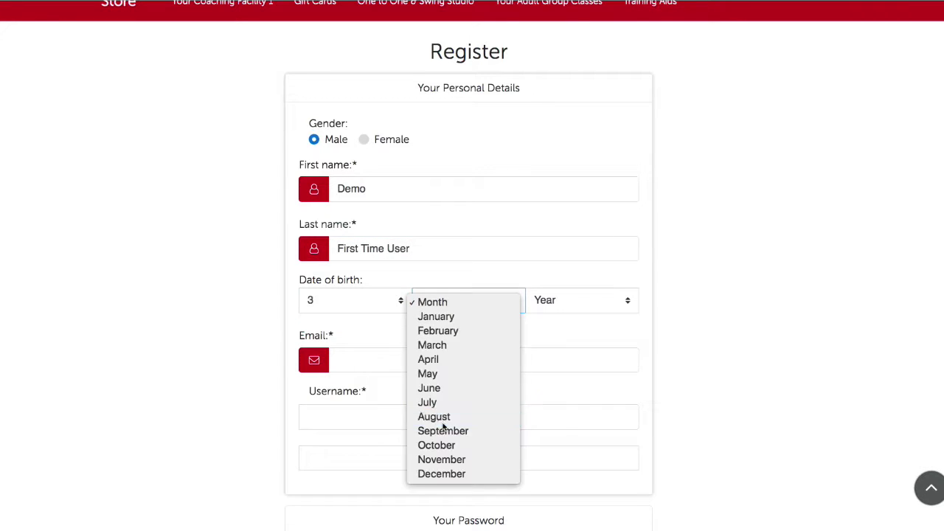
{"action": "left_click", "coordinate": [442, 417]}
{"action": "left_click", "coordinate": [582, 301]}
{"action": "scroll", "coordinate": [575, 332], "scroll_direction": "down", "scroll_amount": 15}
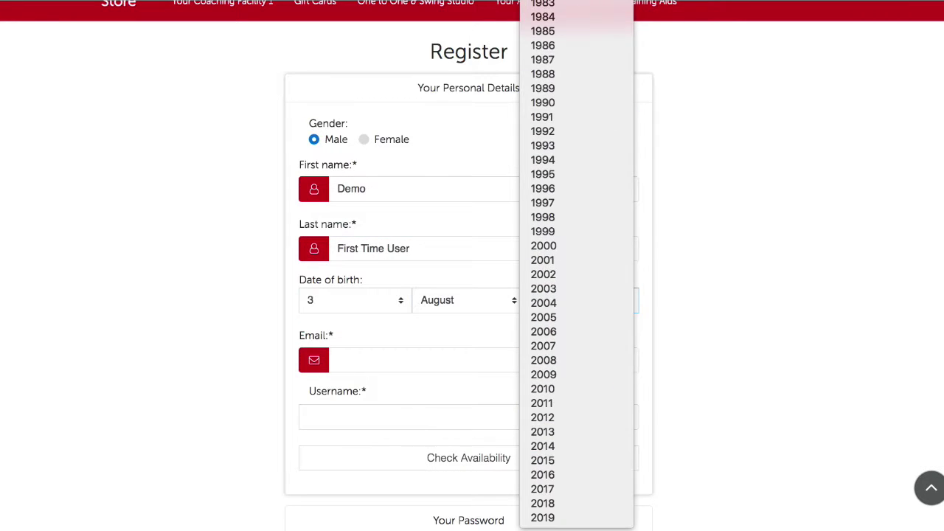
{"action": "left_click", "coordinate": [560, 5]}
- Enter the e-mail address and a username, then check the username's availability
{"action": "left_click", "coordinate": [412, 359]}
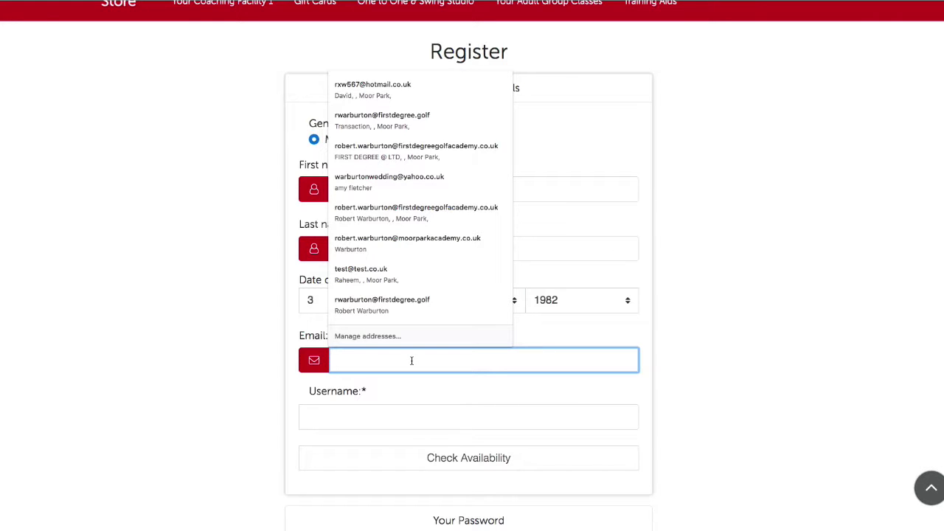
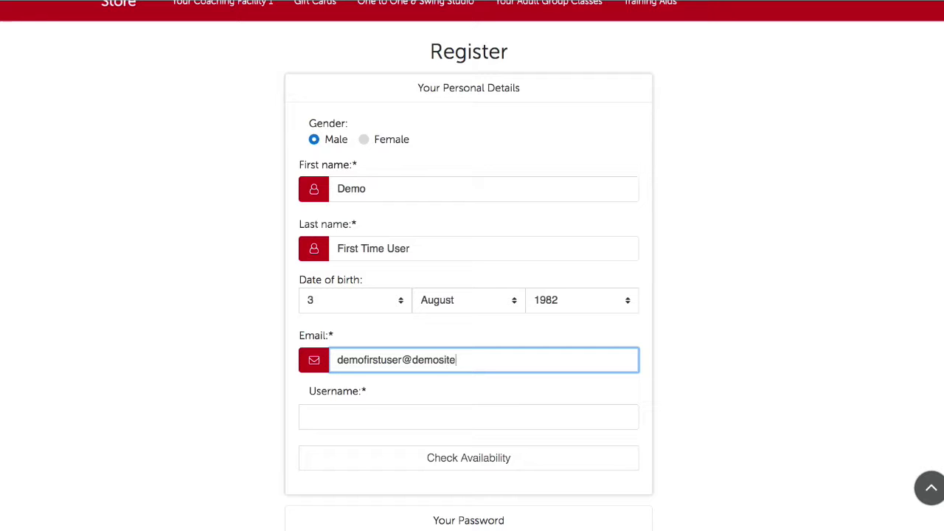
{"action": "left_click", "coordinate": [388, 427]}
{"action": "type", "text": "de"}
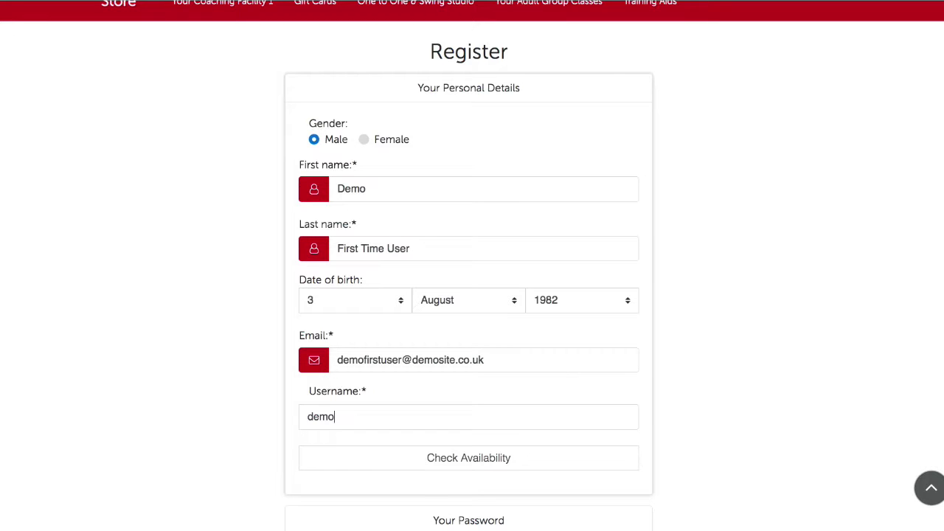
{"action": "type", "text": "mofu"}
{"action": "key", "text": "BackSpace"}
{"action": "type", "text": "fur"}
{"action": "key", "text": "BackSpace"}
{"action": "key", "text": "BackSpace"}
{"action": "type", "text": "irsttime"}
{"action": "left_click", "coordinate": [439, 459]}
- Enter the account password and its confirmation
{"action": "scroll", "coordinate": [439, 451], "scroll_direction": "down", "scroll_amount": 4}
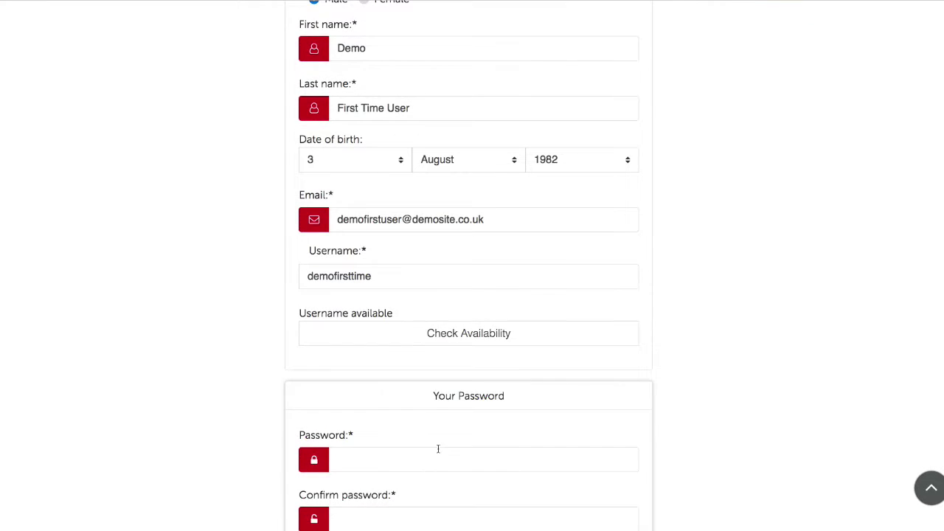
{"action": "left_click", "coordinate": [348, 325]}
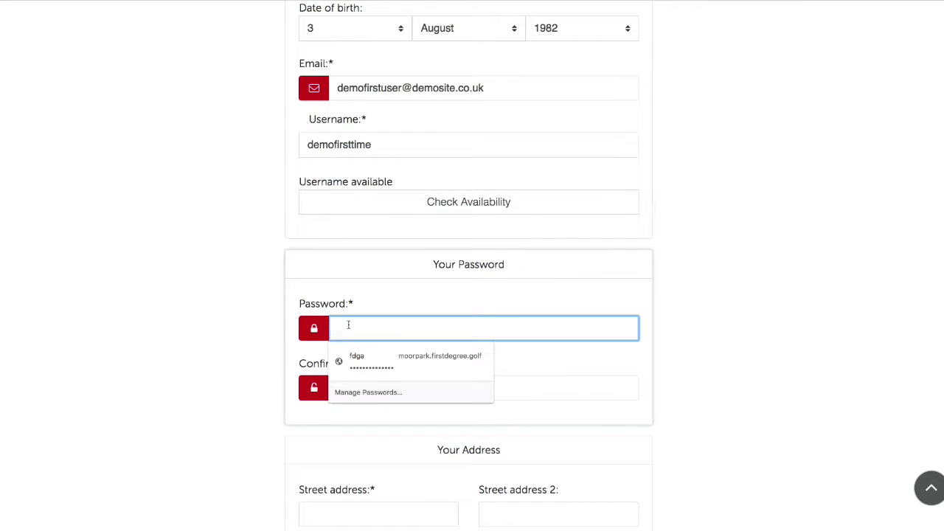
{"action": "type", "text": "••"}
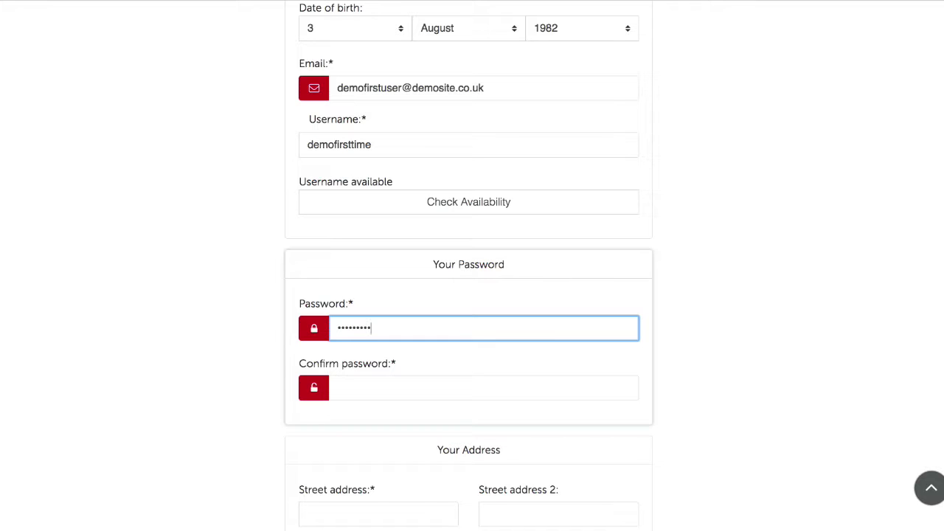
{"action": "left_click", "coordinate": [373, 389]}
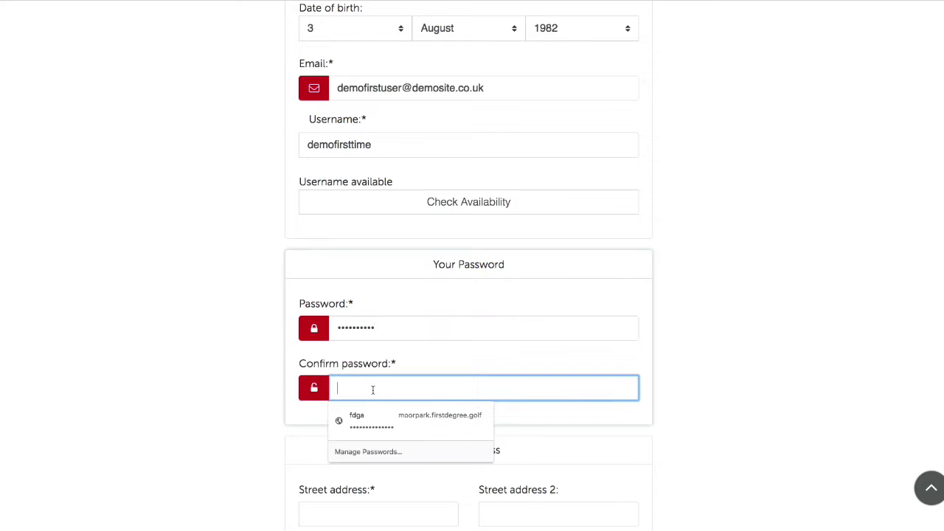
{"action": "type", "text": "•••••••••"}
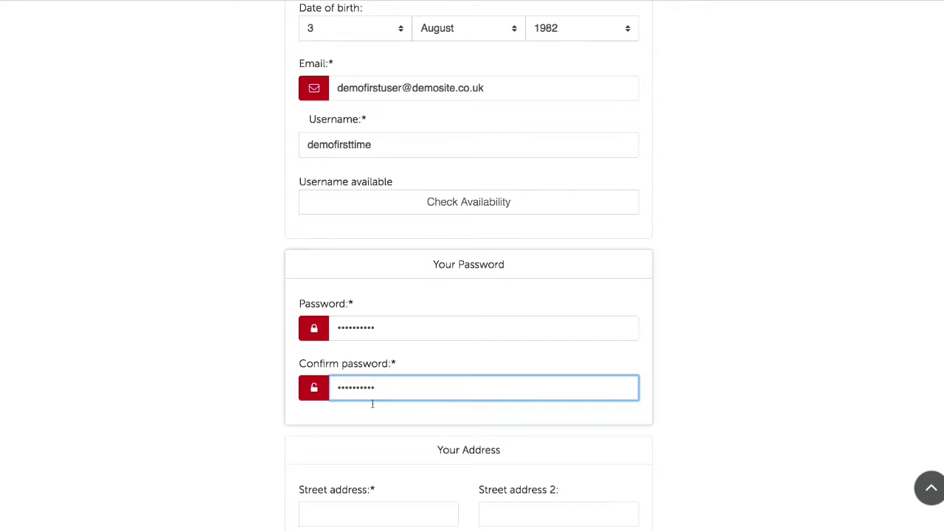
- Fill in the street address, second address line, city and postal code
{"action": "scroll", "coordinate": [471, 295], "scroll_direction": "down", "scroll_amount": 2}
{"action": "left_click", "coordinate": [378, 350]}
{"action": "type", "text": "Moor"}
{"action": "key", "text": "BackSpace"}
{"action": "key", "text": "BackSpace"}
{"action": "key", "text": "BackSpace"}
{"action": "key", "text": "BackSpace"}
{"action": "key", "text": "Tab"}
{"action": "key", "text": "Tab"}
{"action": "type", "text": "Uxbrdige"}
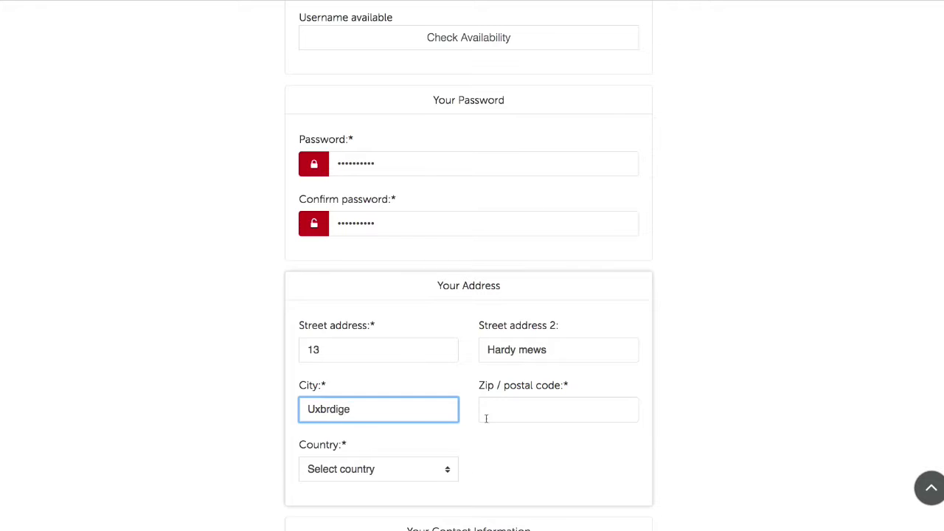
{"action": "key", "text": "BackSpace"}
{"action": "key", "text": "BackSpace"}
{"action": "key", "text": "BackSpace"}
{"action": "type", "text": "idge"}
{"action": "left_click", "coordinate": [559, 407]}
{"action": "left_click", "coordinate": [520, 444]}
- Choose United Kingdom as the country, enter the phone number and submit the registration
{"action": "scroll", "coordinate": [479, 384], "scroll_direction": "down", "scroll_amount": 3}
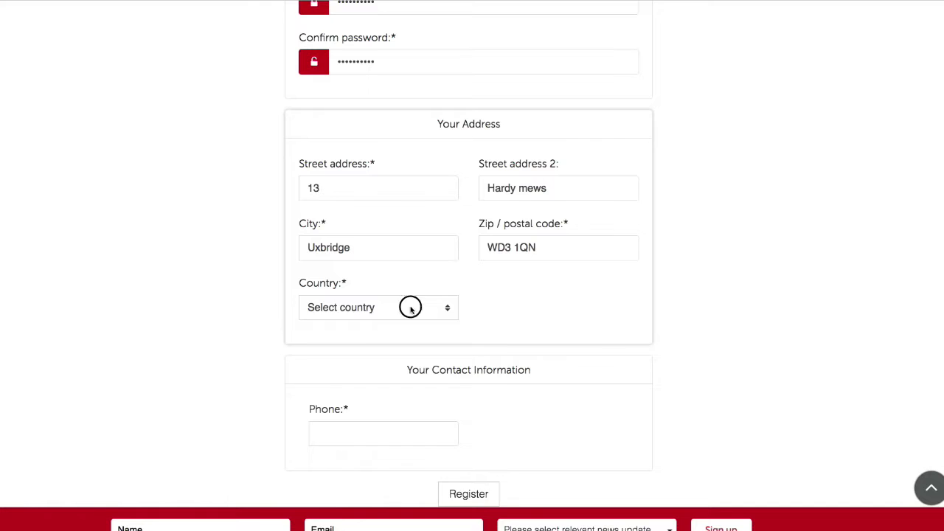
{"action": "left_click", "coordinate": [411, 309]}
{"action": "left_click", "coordinate": [385, 339]}
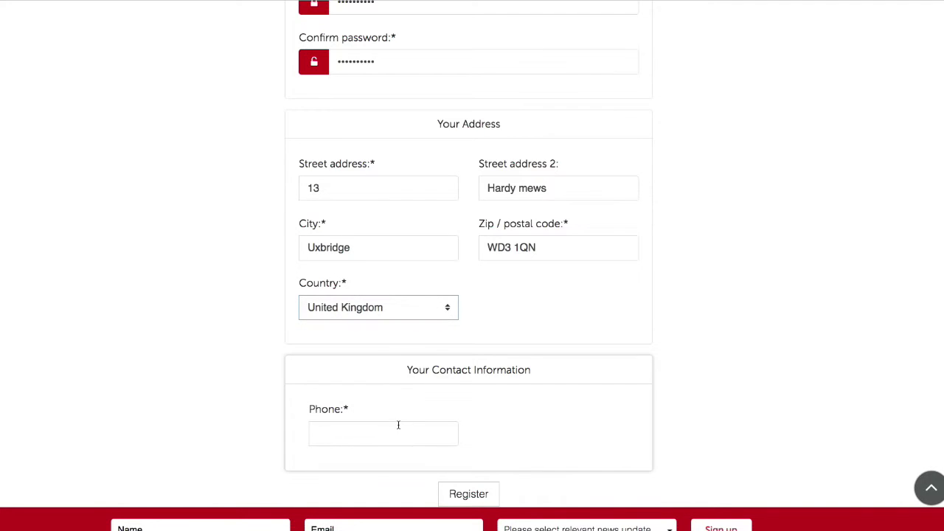
{"action": "scroll", "coordinate": [513, 411], "scroll_direction": "down", "scroll_amount": 3}
{"action": "left_click", "coordinate": [350, 301]}
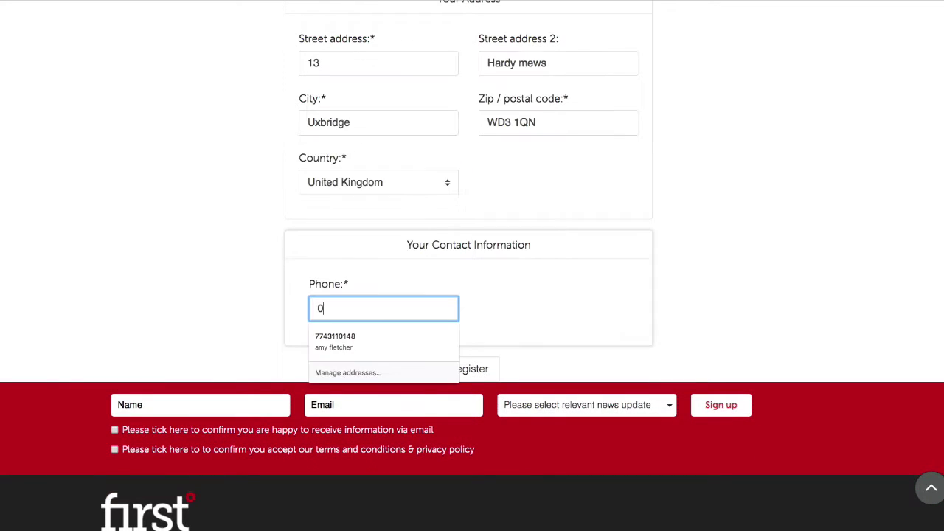
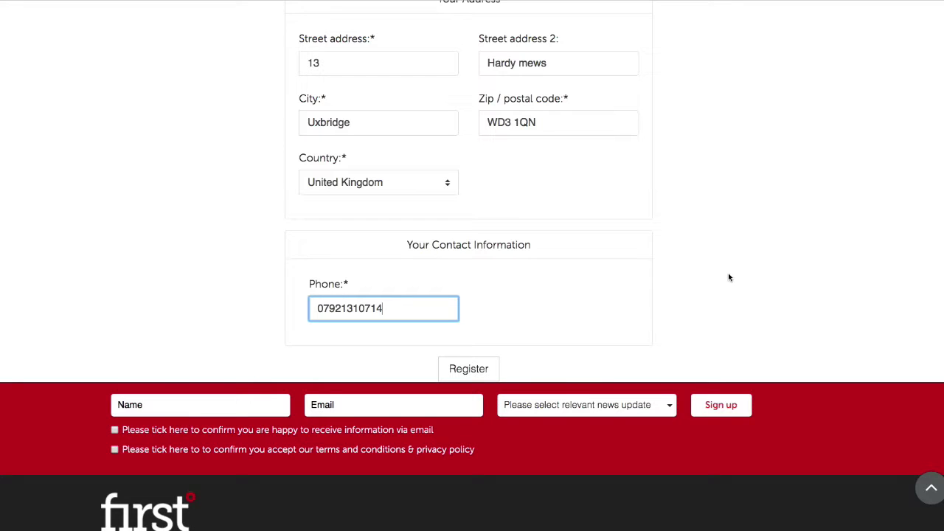
{"action": "left_click", "coordinate": [484, 375]}
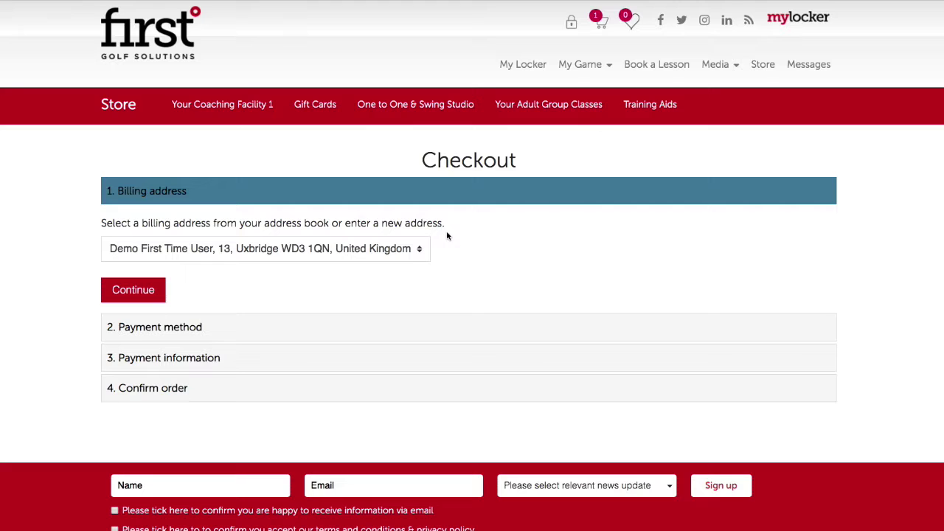
- Keep the saved billing address and continue checkout to the Payment information step
{"action": "left_click", "coordinate": [243, 244]}
{"action": "left_click", "coordinate": [250, 254]}
{"action": "left_click", "coordinate": [248, 250]}
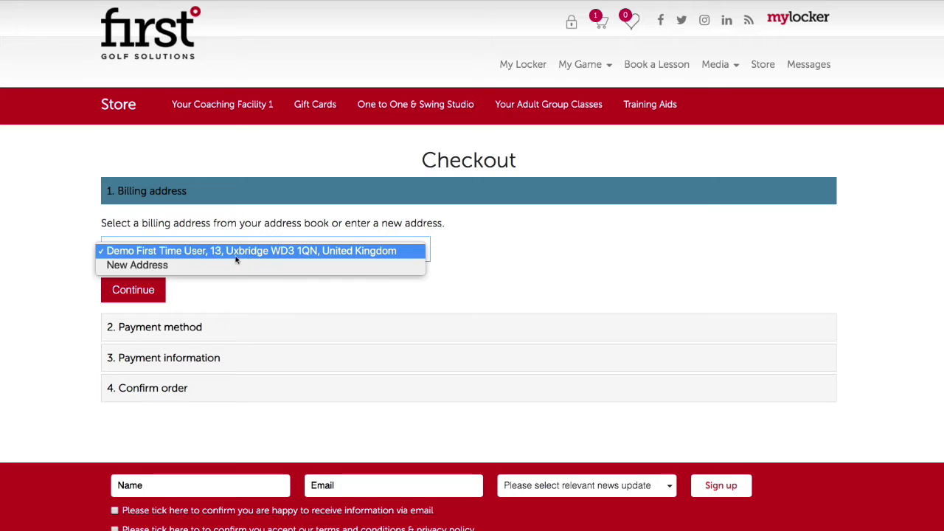
{"action": "left_click", "coordinate": [528, 247]}
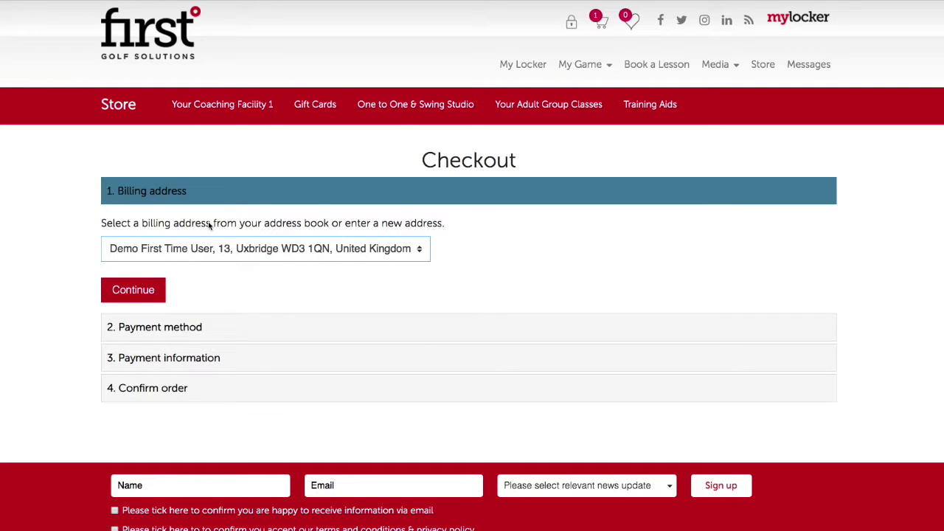
{"action": "left_click", "coordinate": [157, 288]}
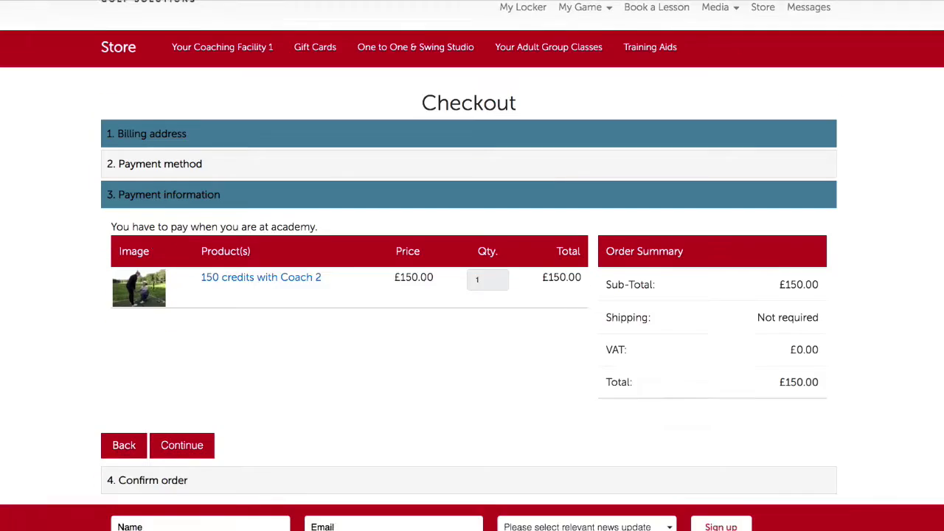
{"action": "scroll", "coordinate": [204, 188], "scroll_direction": "up", "scroll_amount": 3}
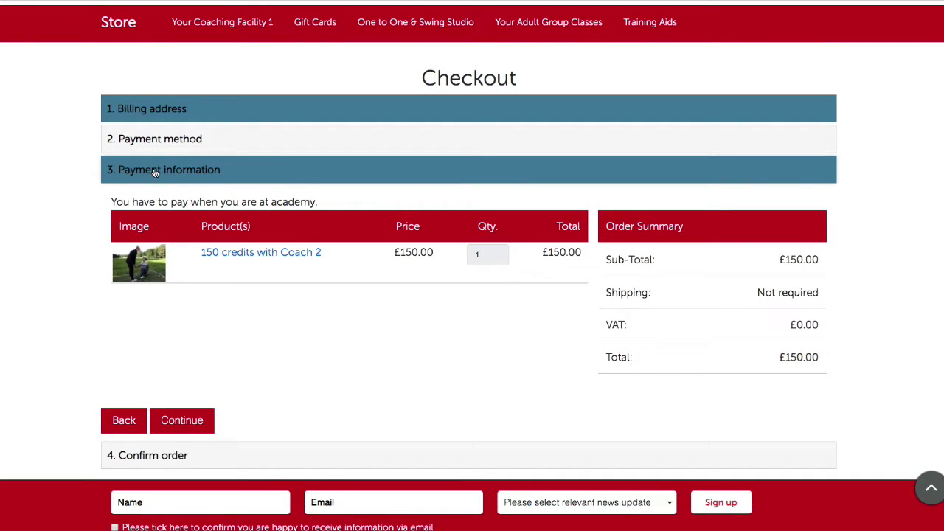
{"action": "left_click", "coordinate": [169, 139]}
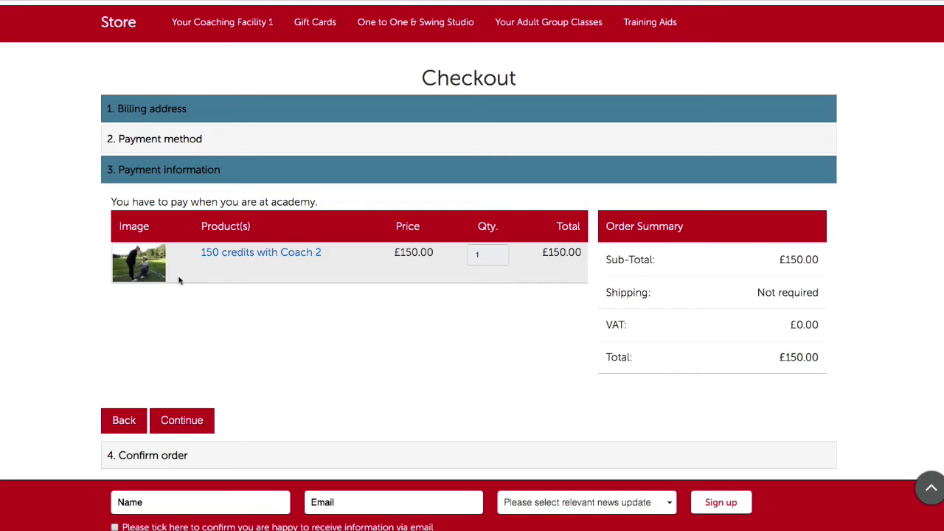
- Continue to the Confirm order step, review the £150.00 summary and place the order
{"action": "left_click", "coordinate": [194, 420]}
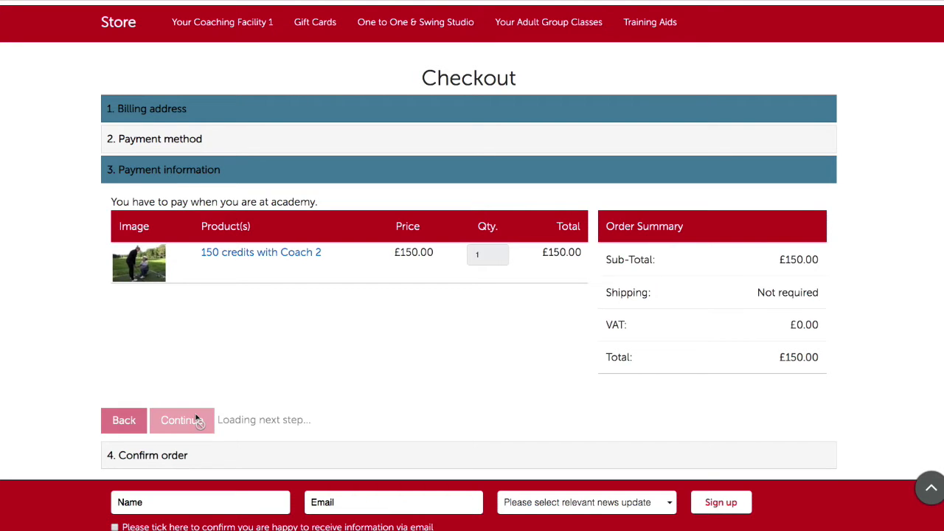
{"action": "scroll", "coordinate": [213, 342], "scroll_direction": "up", "scroll_amount": 2}
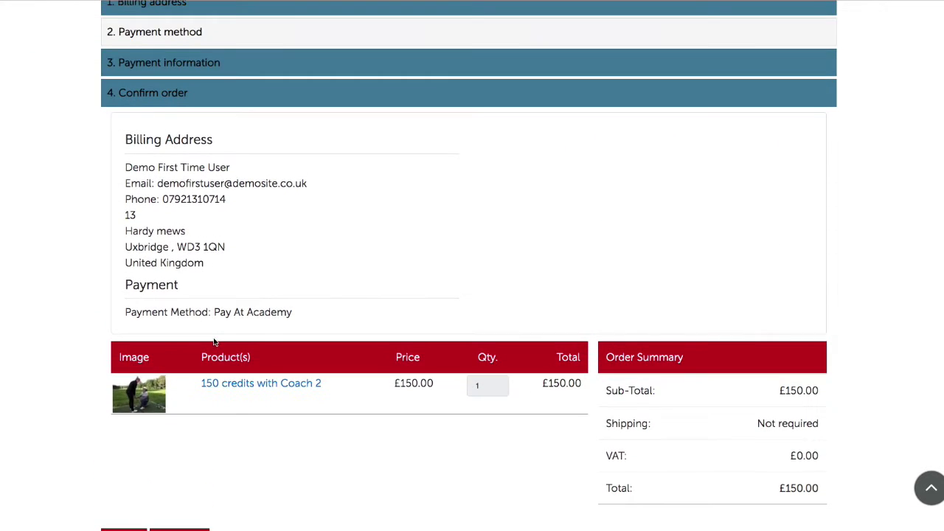
{"action": "scroll", "coordinate": [221, 368], "scroll_direction": "down", "scroll_amount": 5}
{"action": "scroll", "coordinate": [243, 331], "scroll_direction": "up", "scroll_amount": 2}
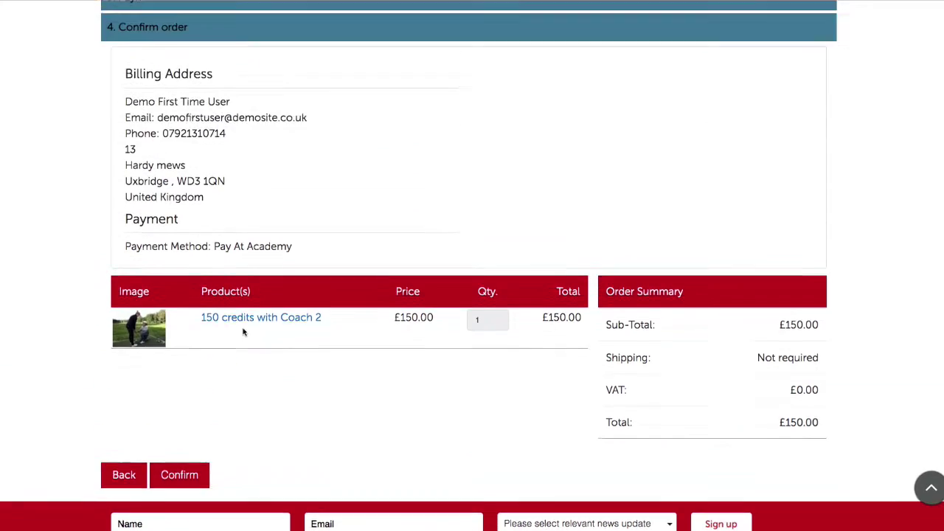
{"action": "scroll", "coordinate": [242, 331], "scroll_direction": "down", "scroll_amount": 2}
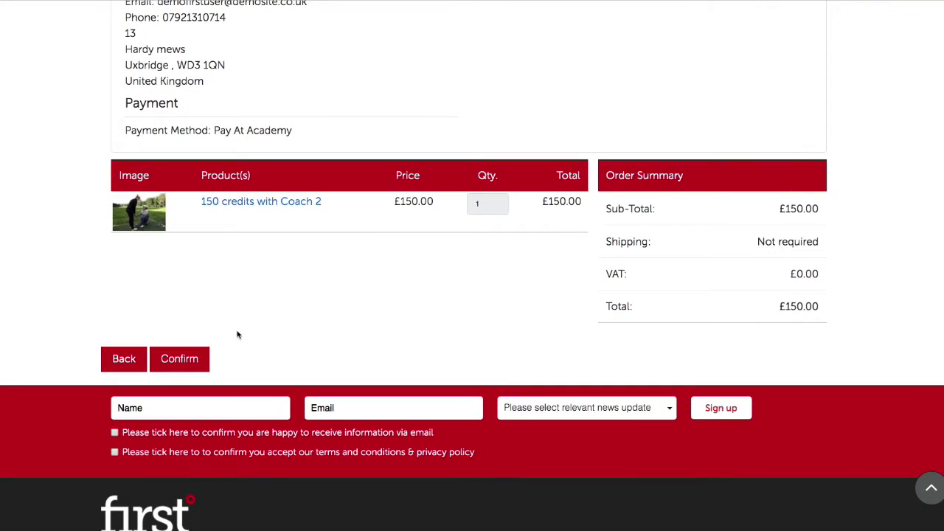
{"action": "left_click", "coordinate": [198, 358]}
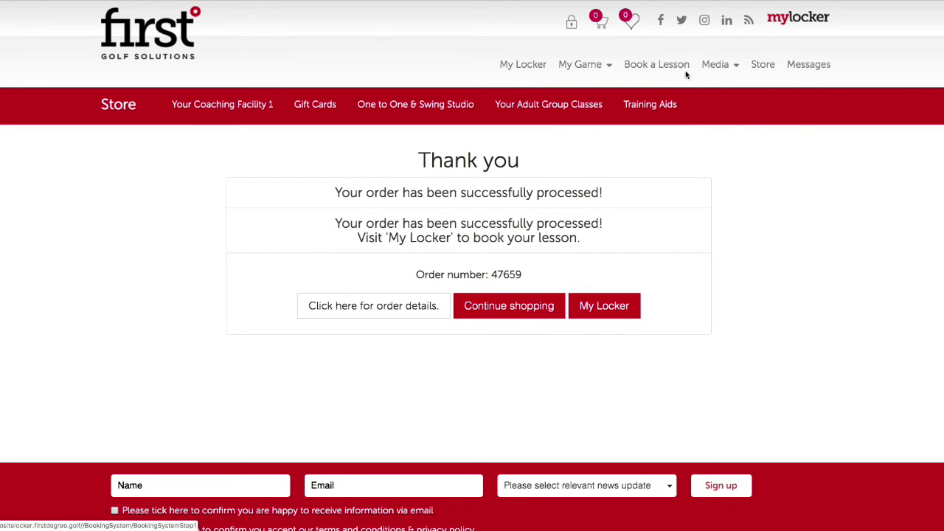
- In My Locker, confirm the credits package shows 150 credits with Coach 2, then view owned packages from the profile
{"action": "left_click", "coordinate": [523, 65]}
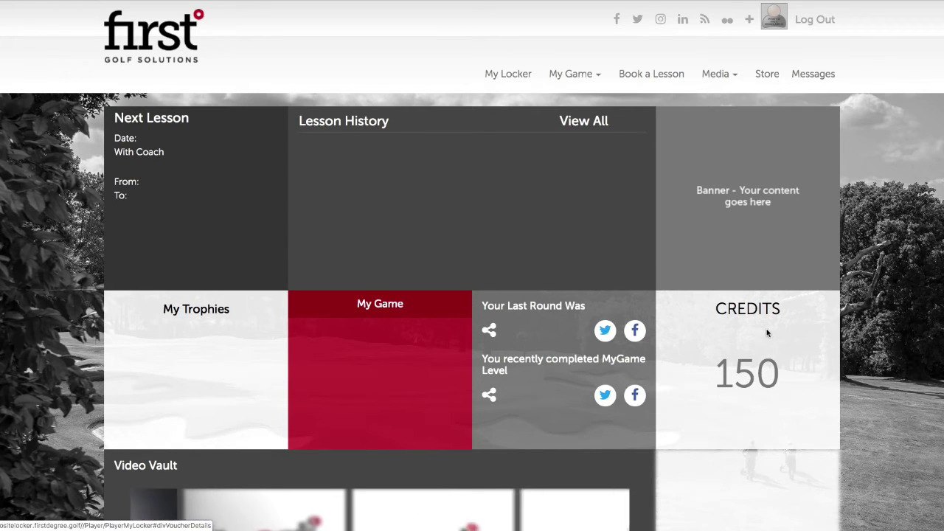
{"action": "left_click", "coordinate": [760, 369]}
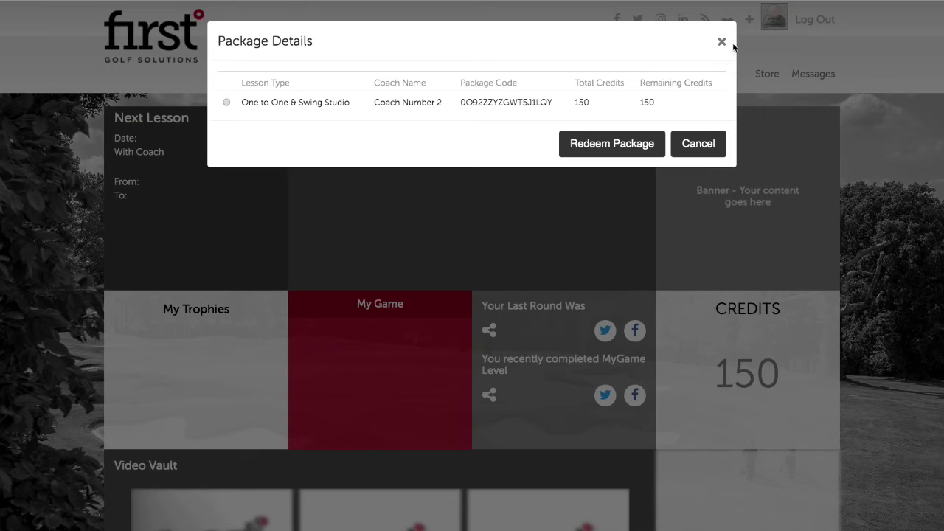
{"action": "left_click", "coordinate": [721, 41]}
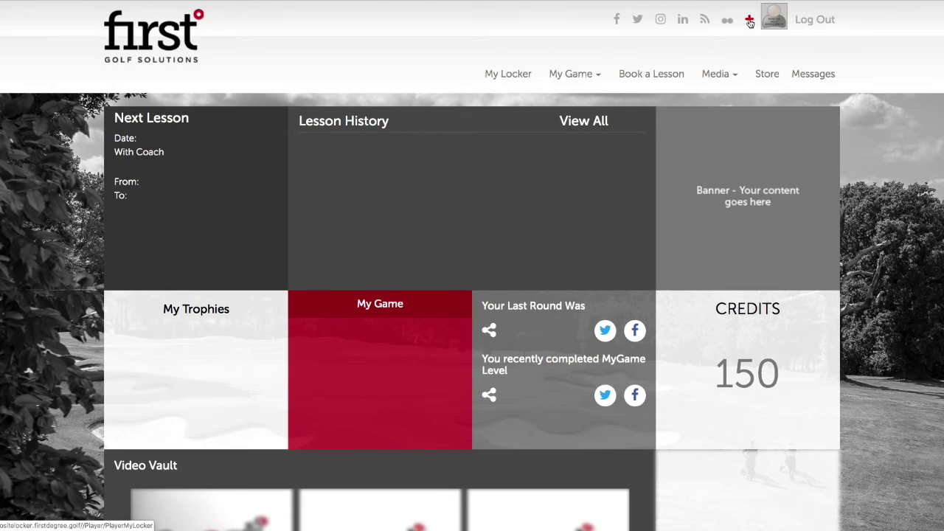
{"action": "left_click", "coordinate": [749, 23]}
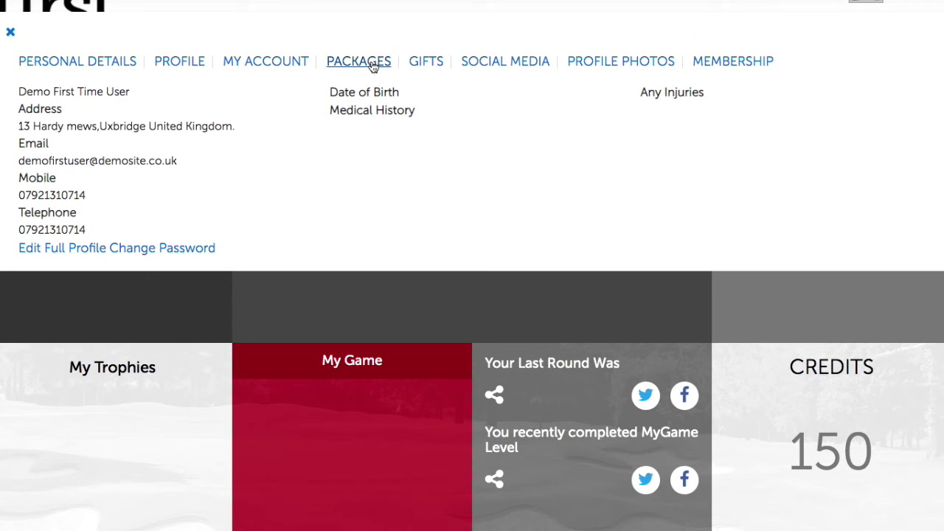
{"action": "left_click", "coordinate": [375, 65]}
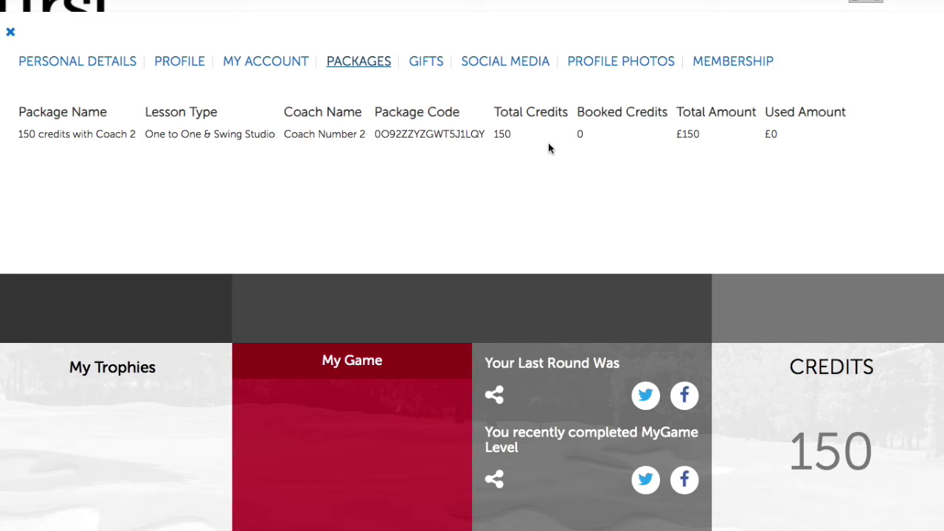